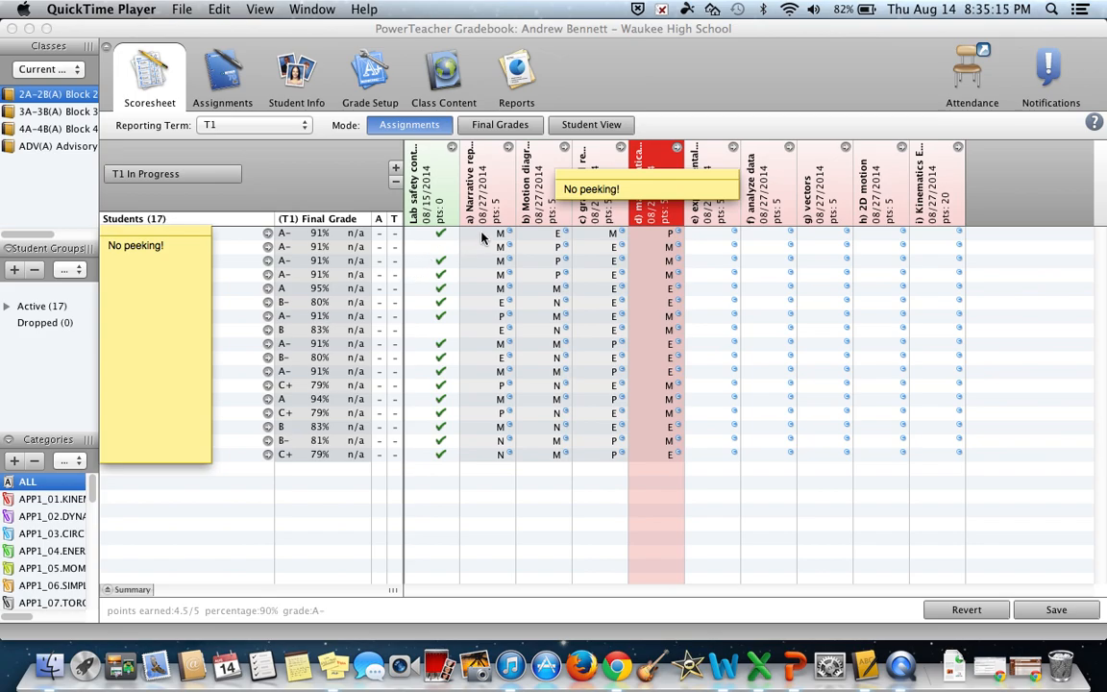
# Step: Open the details of the a) Narrative representations assignment and the score inspector for the first student's score
pyautogui.click(488, 203)
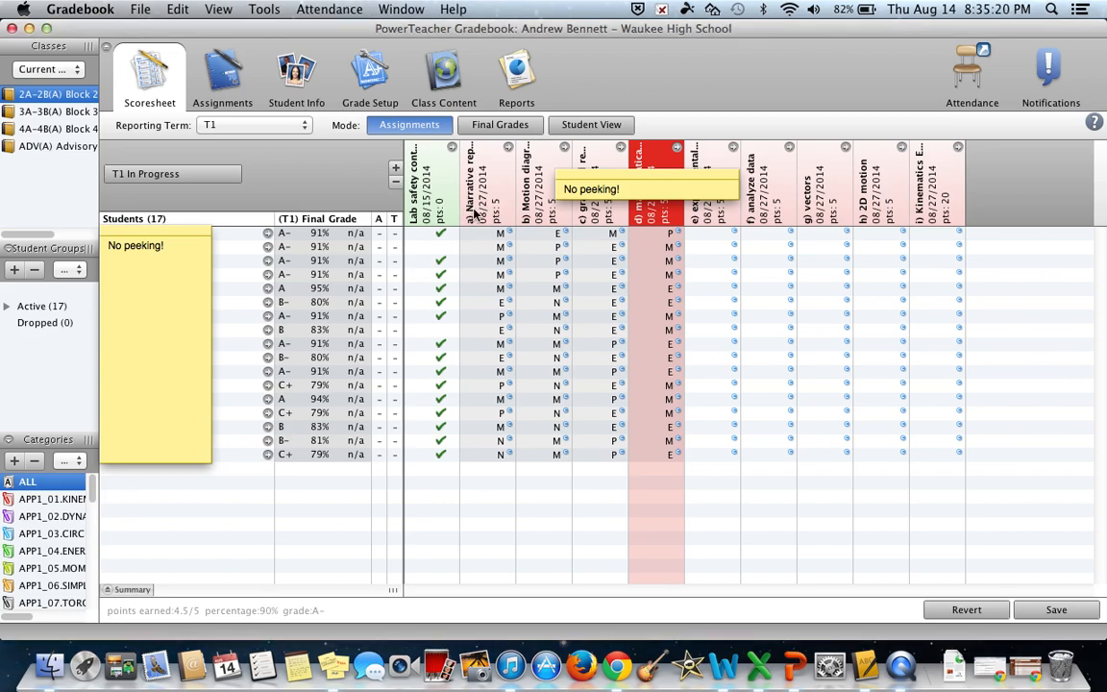
pyautogui.doubleClick(485, 207)
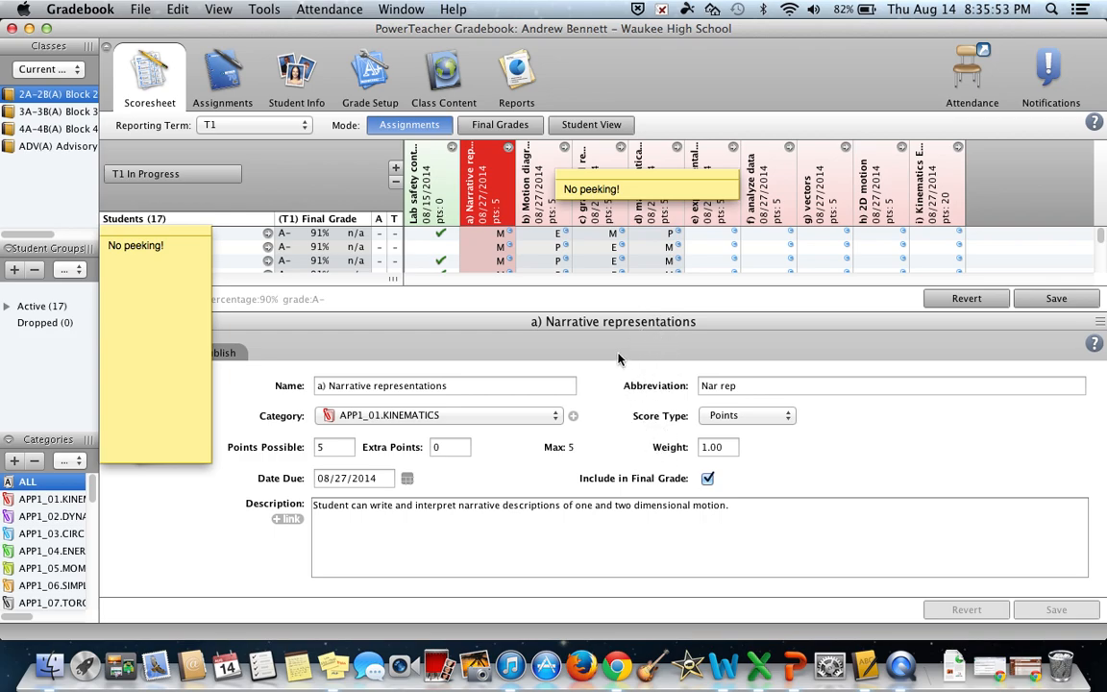
pyautogui.click(489, 234)
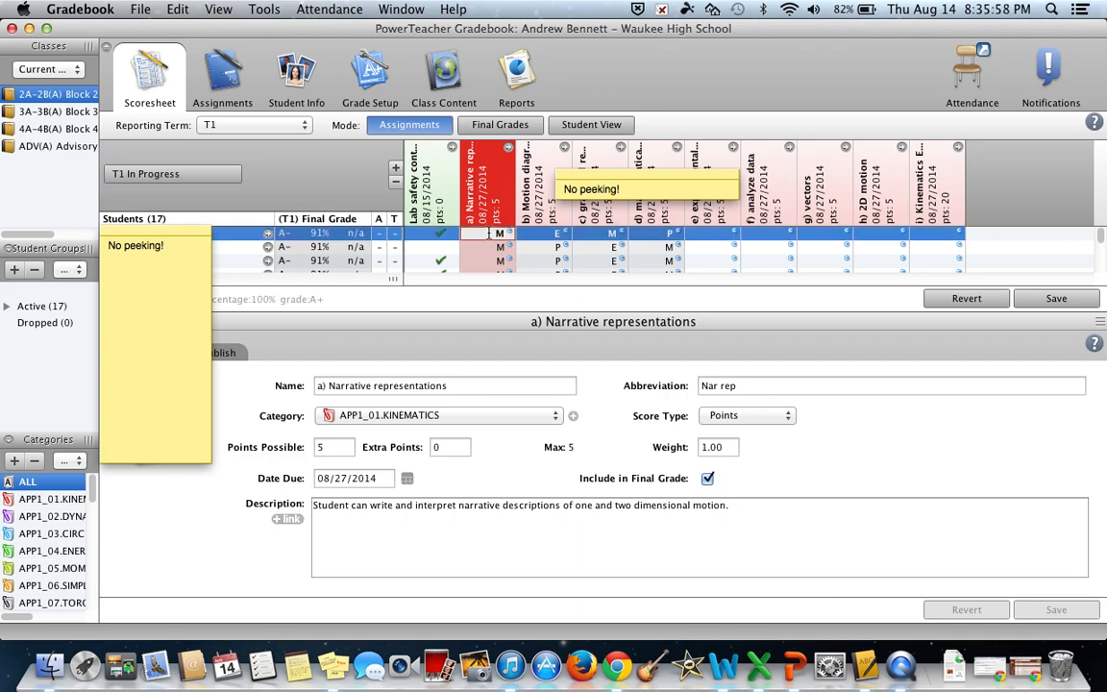
pyautogui.rightClick(490, 235)
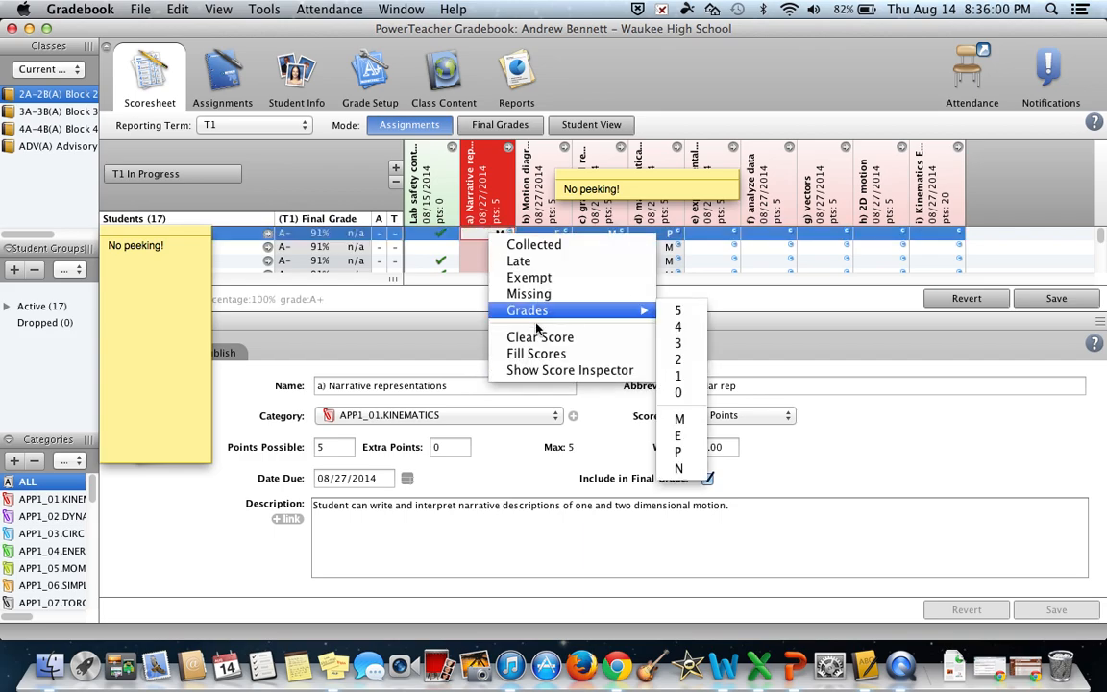
pyautogui.click(535, 370)
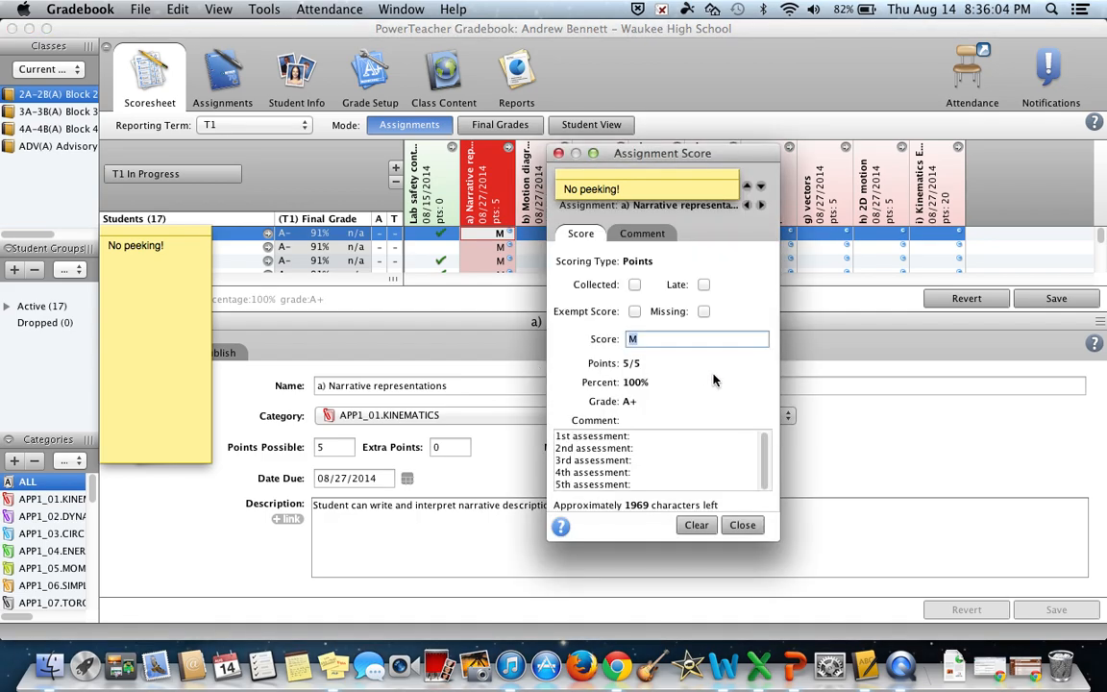
# Step: Fill in the score comment with "skydiver narrative : M" for the 1st assessment and M for the 2nd and 3rd assessments
pyautogui.click(640, 434)
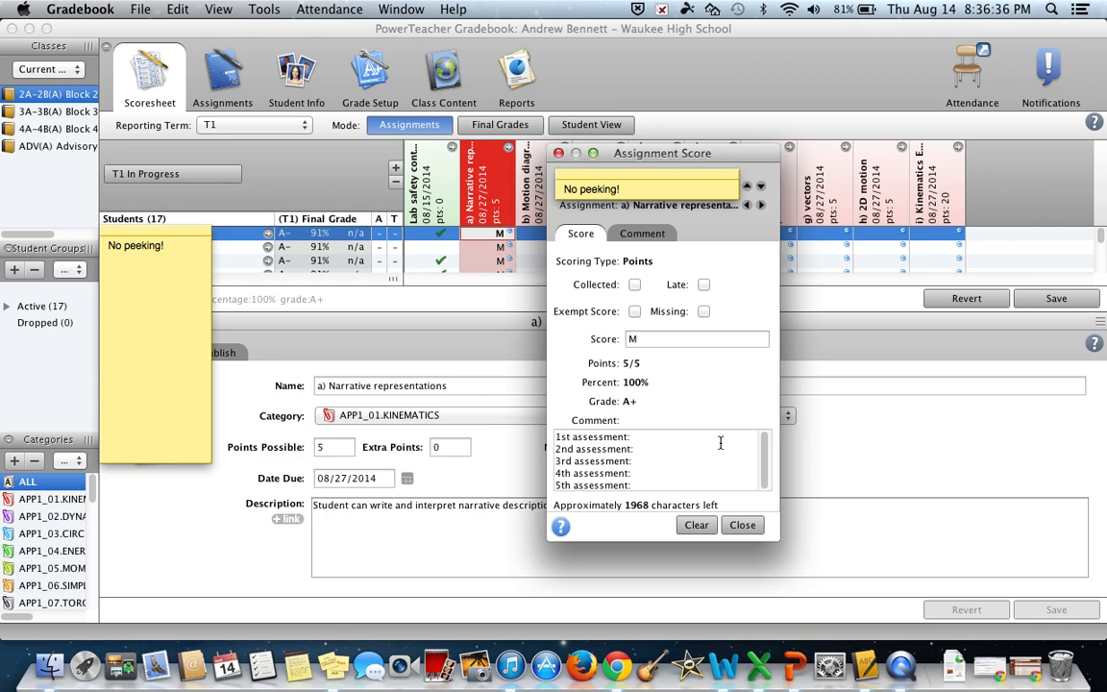
pyautogui.write('skydiver narrat')
pyautogui.write('ive re')
pyautogui.write('M')
pyautogui.click(684, 447)
pyautogui.write('M')
pyautogui.press('Down')
pyautogui.write('M')
pyautogui.press('Down')
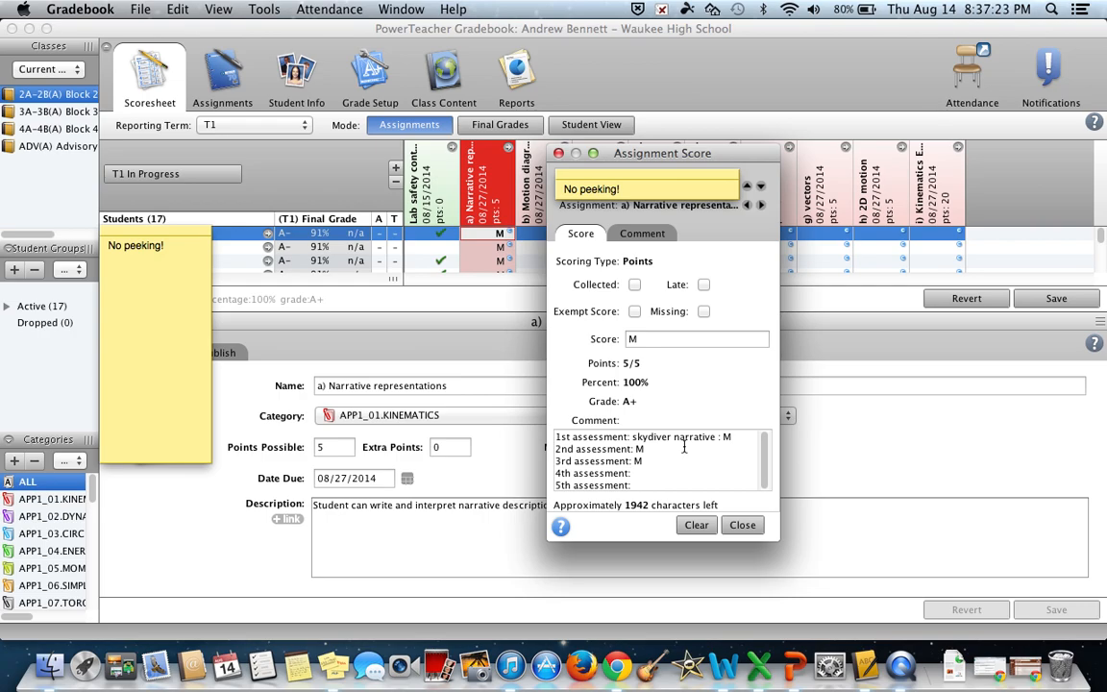
# Step: Enter M as the first student's overall score for the assignment and close the score inspector
pyautogui.click(657, 346)
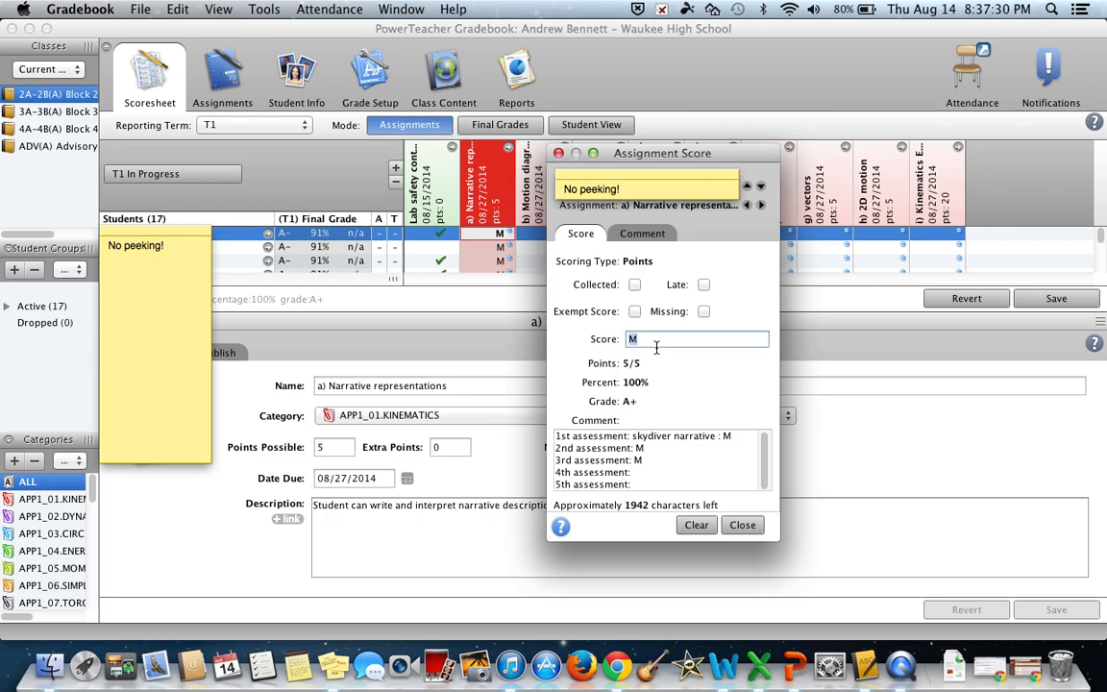
pyautogui.write('M')
pyautogui.click(742, 525)
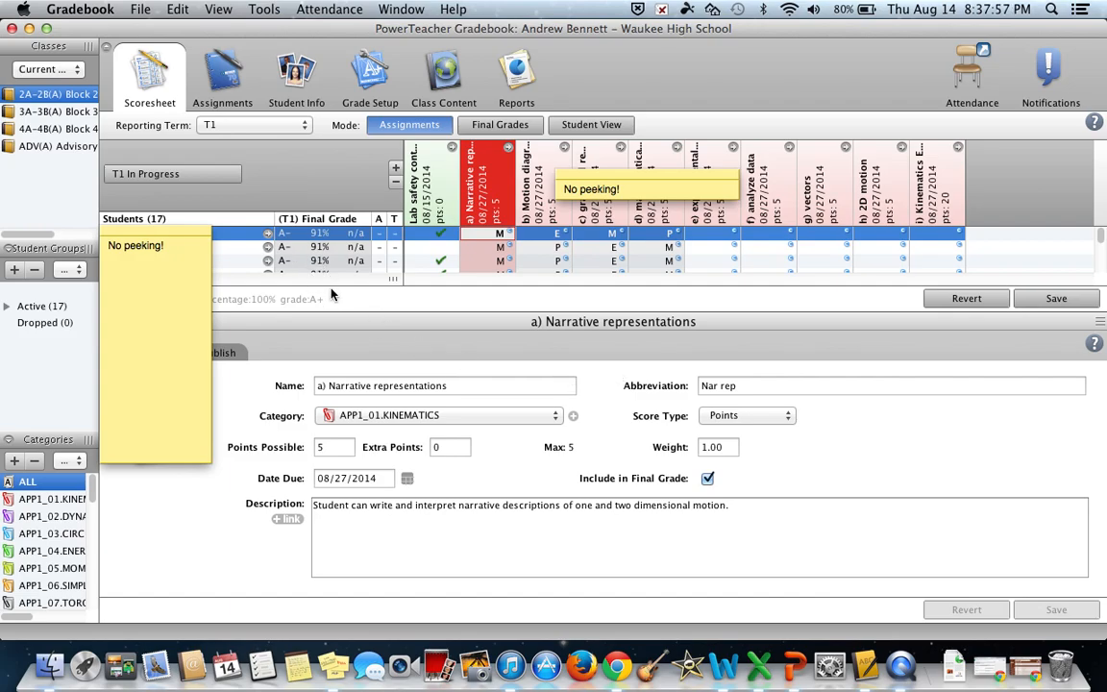
# Step: Close the assignment details without saving the modified scores, moving the student-name sticky note aside and back
pyautogui.moveTo(174, 245); pyautogui.dragTo(176, 77)
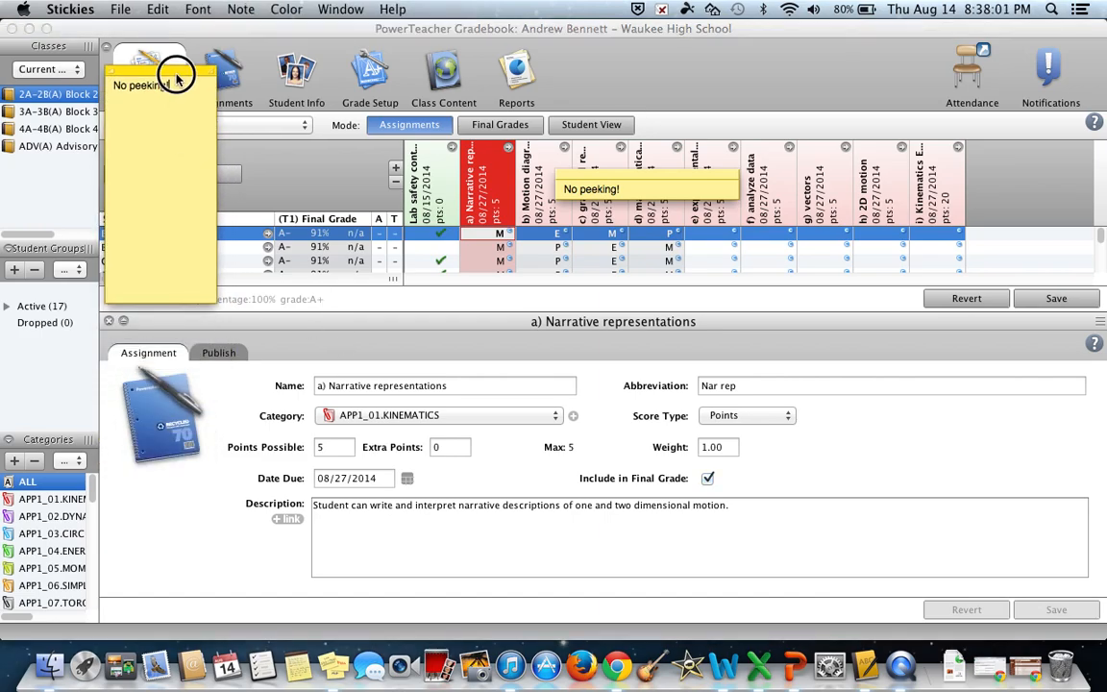
pyautogui.click(104, 317)
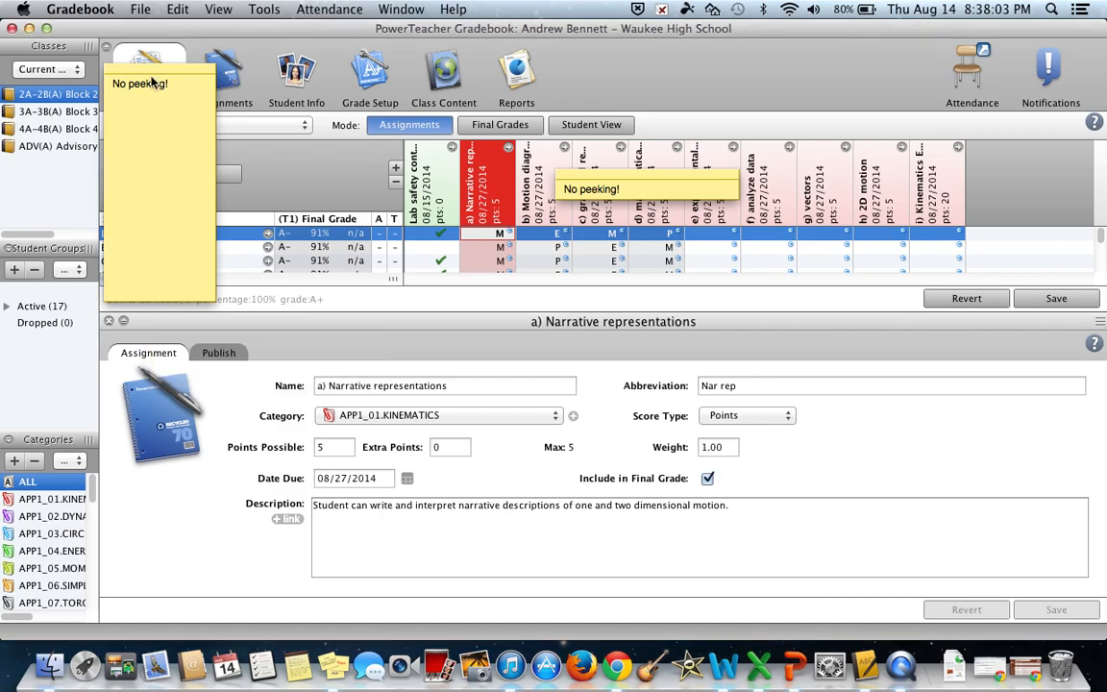
pyautogui.click(109, 322)
pyautogui.click(615, 400)
pyautogui.moveTo(178, 75); pyautogui.dragTo(174, 235)
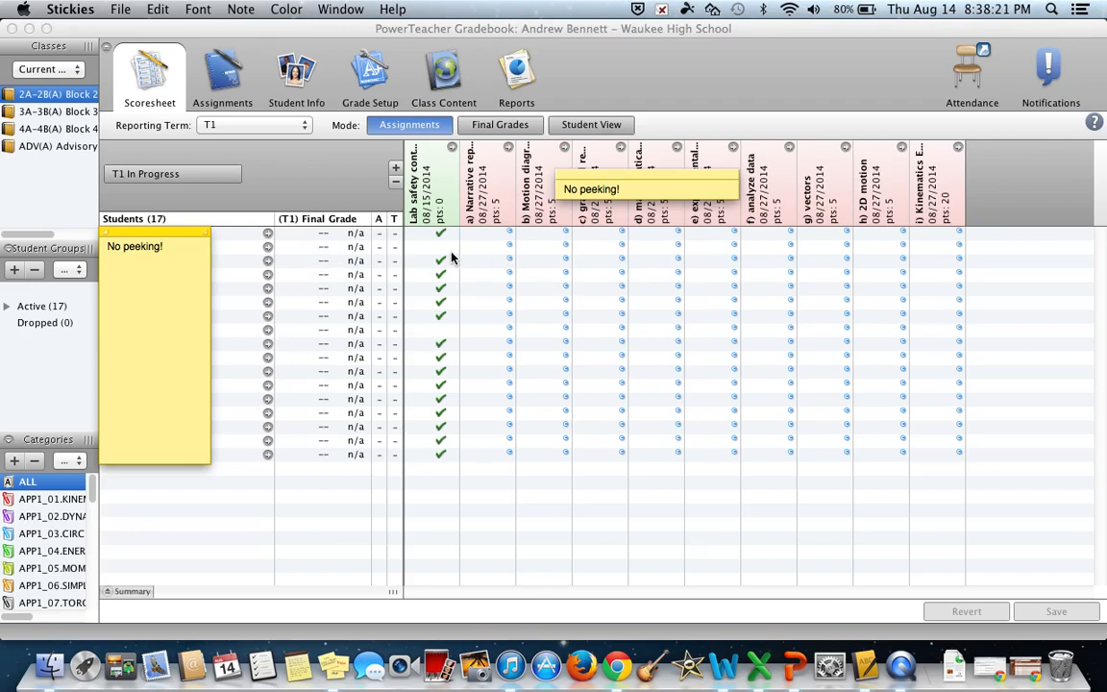
# Step: Score the fifth student M for a) Narrative representations and E for the b) Motion diagrams assignment
pyautogui.click(492, 276)
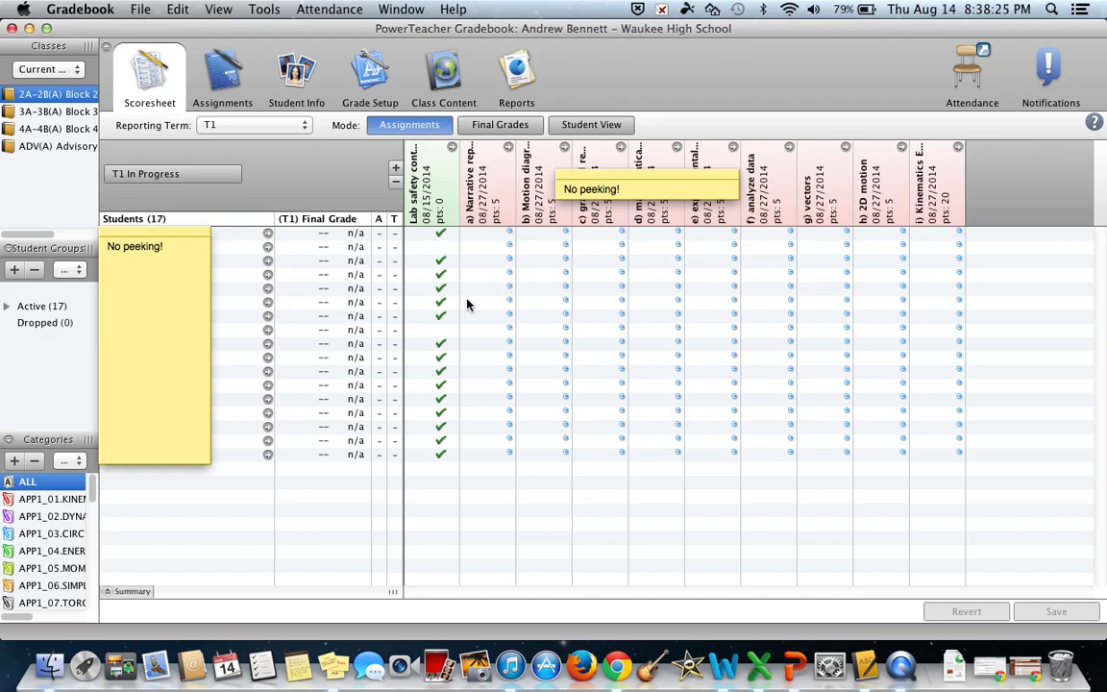
pyautogui.click(488, 290)
pyautogui.write('m')
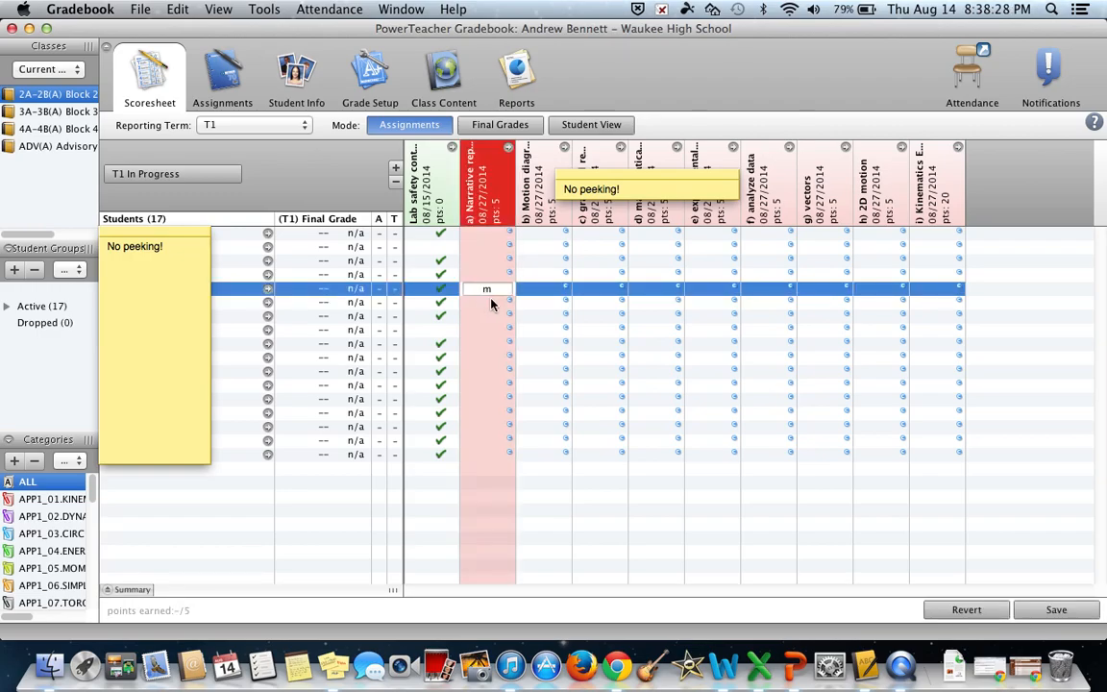
pyautogui.press('Tab')
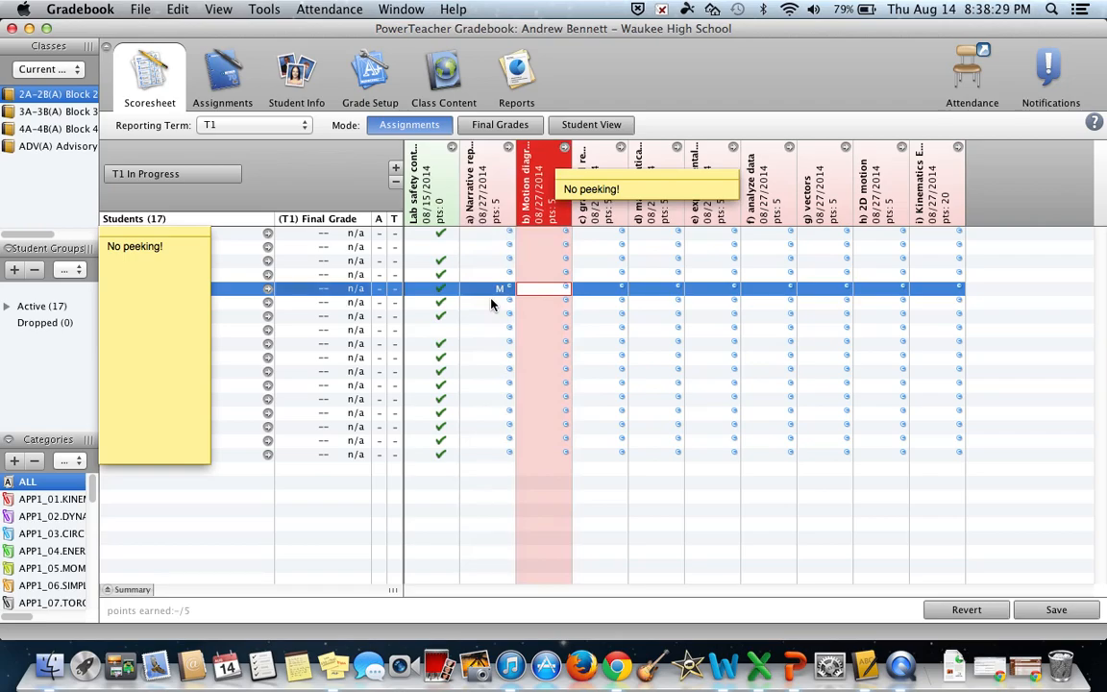
pyautogui.write('e')
# Step: Score the sixth student P for a) Narrative representations and N for the b) Motion diagrams assignment
pyautogui.click(492, 303)
pyautogui.write('p')
pyautogui.press('Tab')
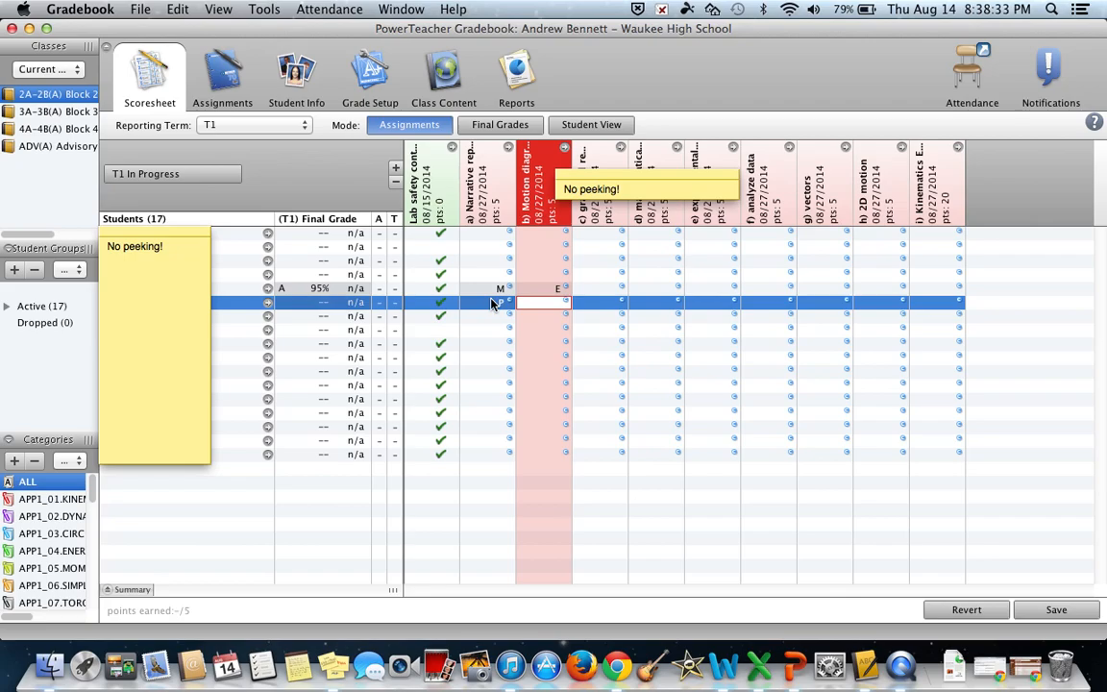
pyautogui.write('n')
pyautogui.press('Return')
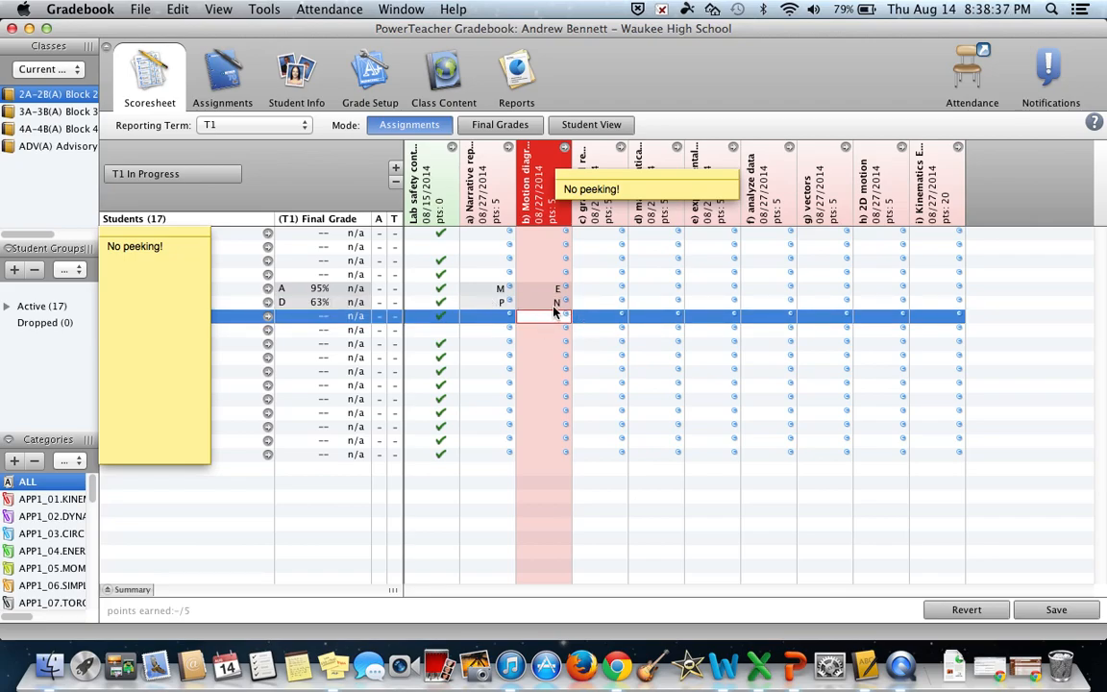
pyautogui.click(498, 293)
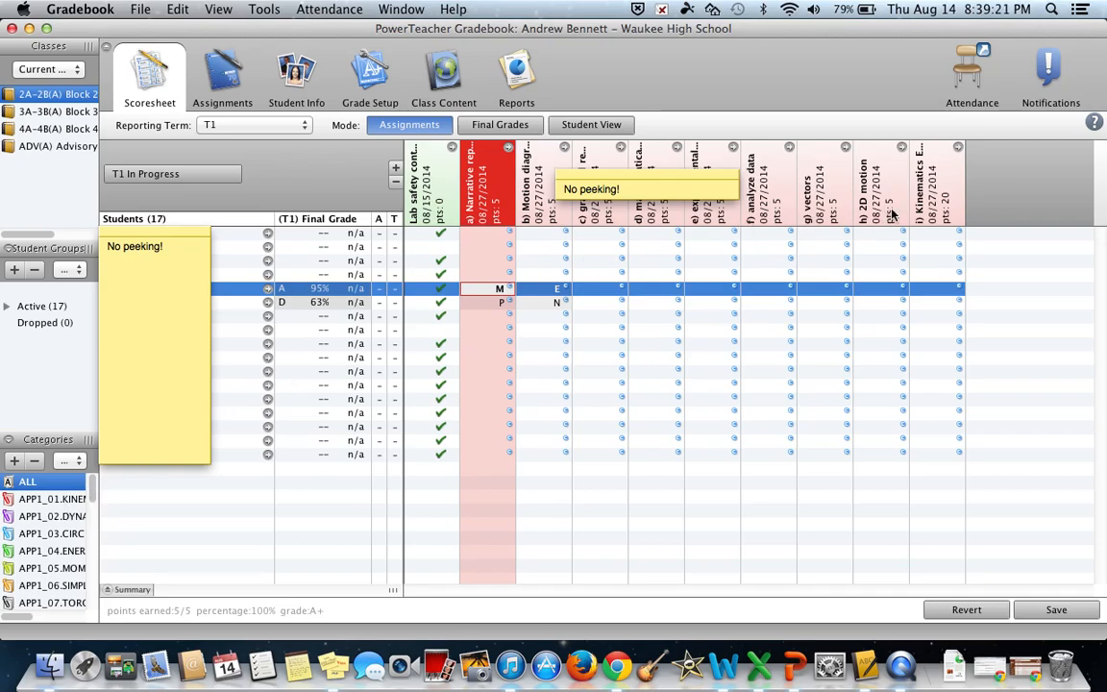
pyautogui.click(67, 463)
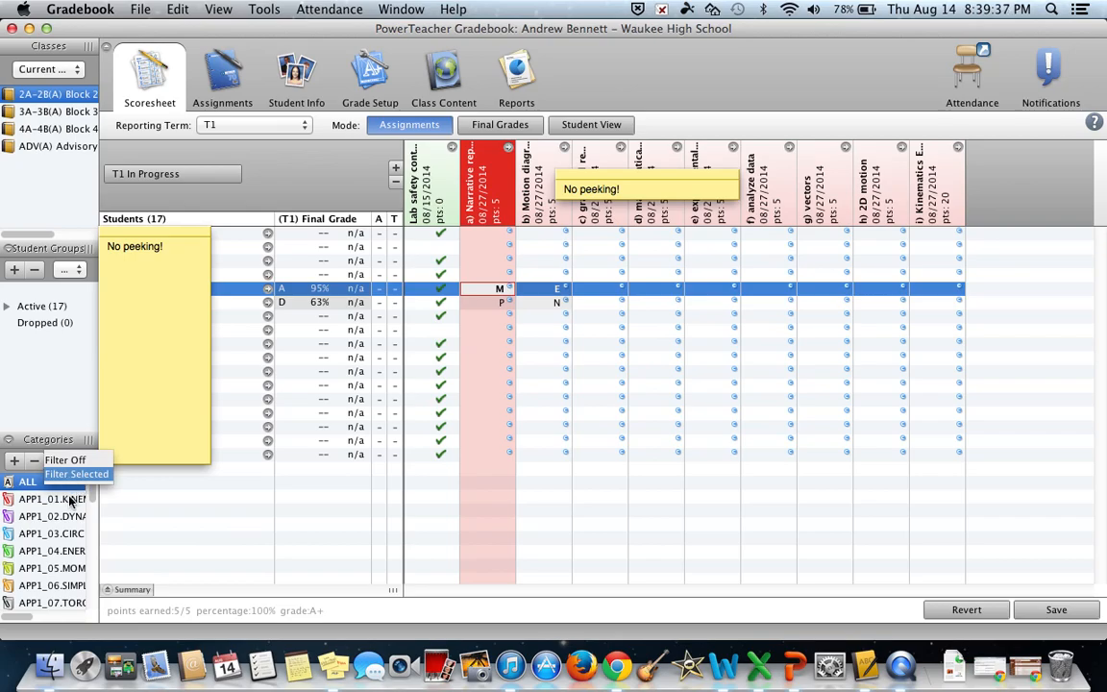
pyautogui.click(10, 485)
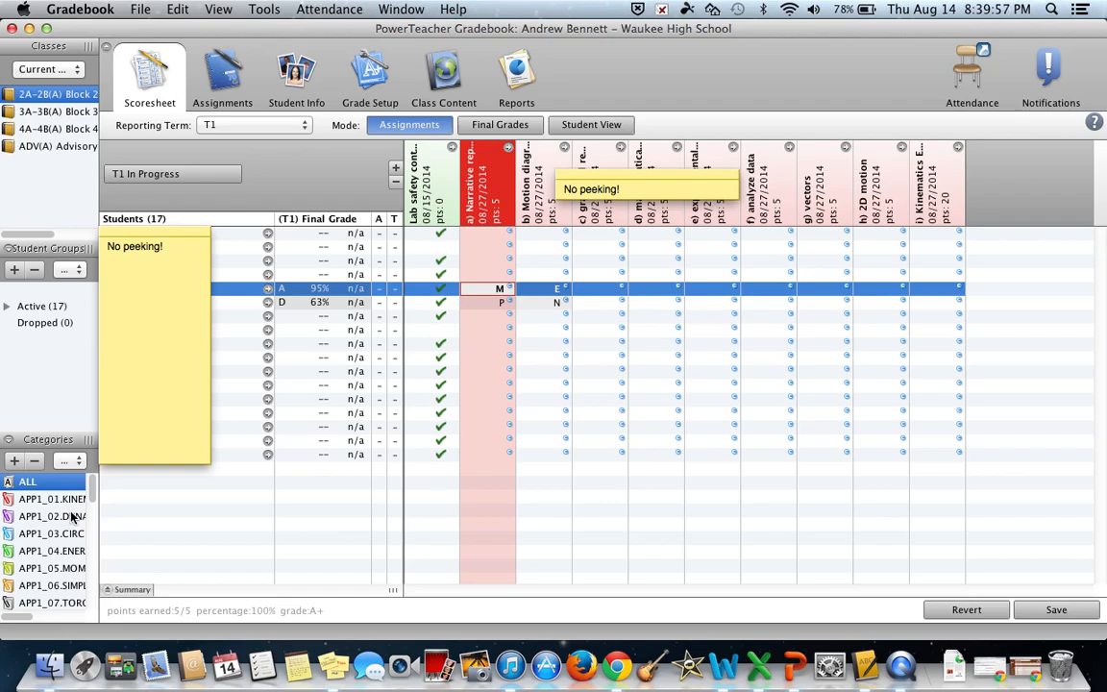
# Step: Open the gradebook preferences without saving the modified scores, and clear the covering sticky note away from the Comment Bank
pyautogui.click(82, 10)
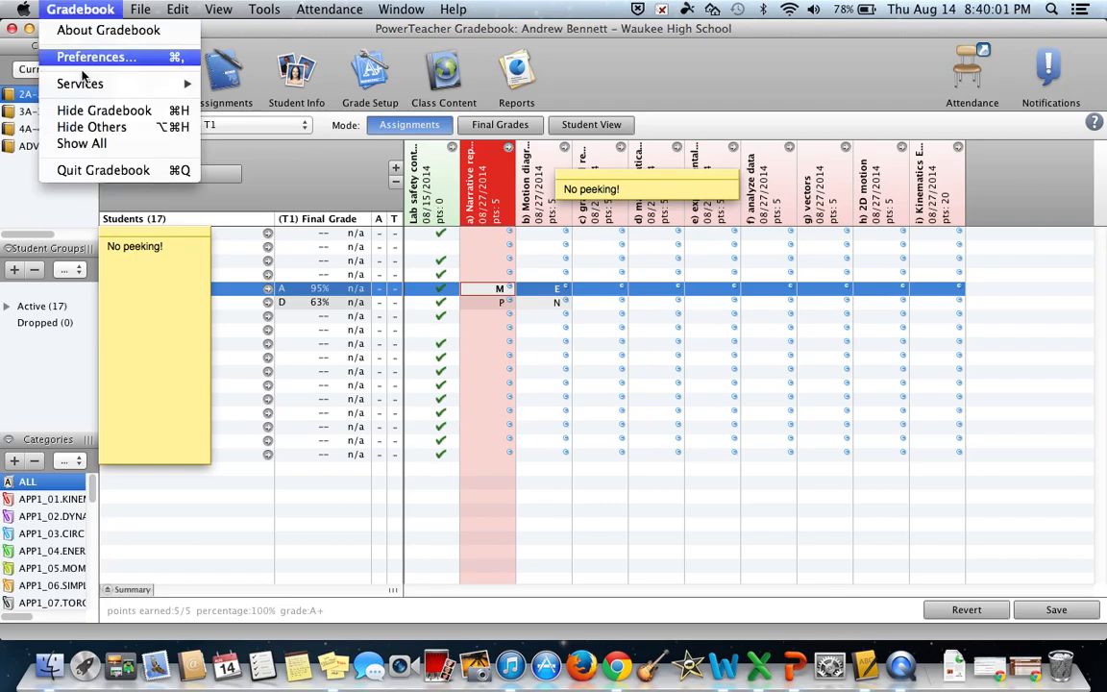
pyautogui.click(85, 58)
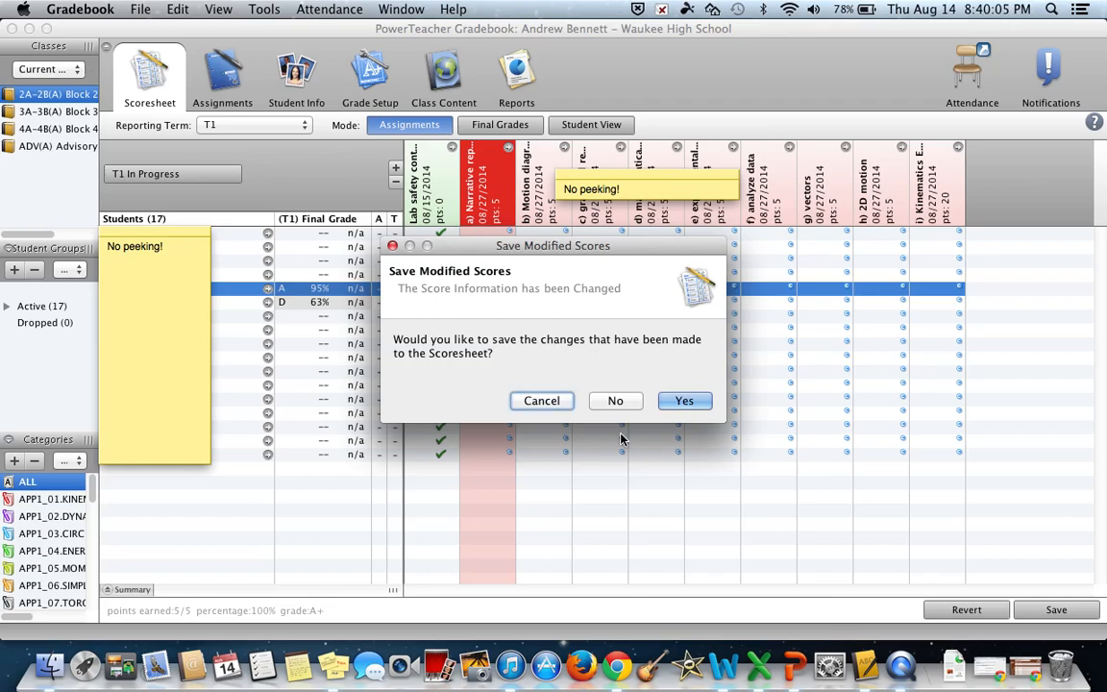
pyautogui.click(628, 399)
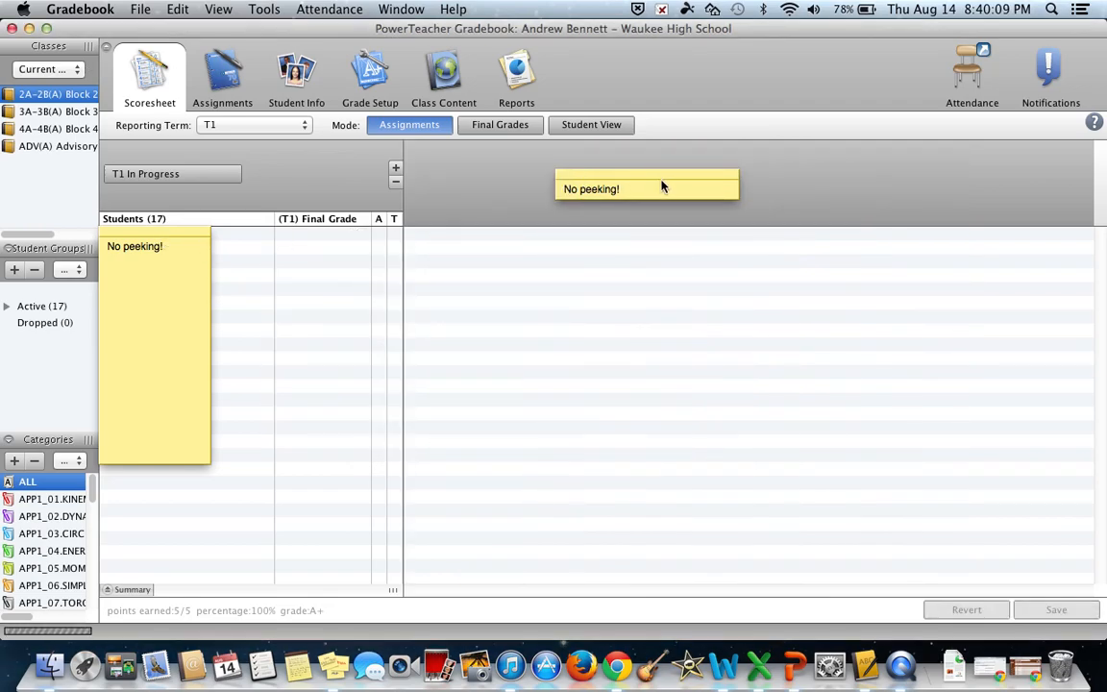
pyautogui.press('super+comma')
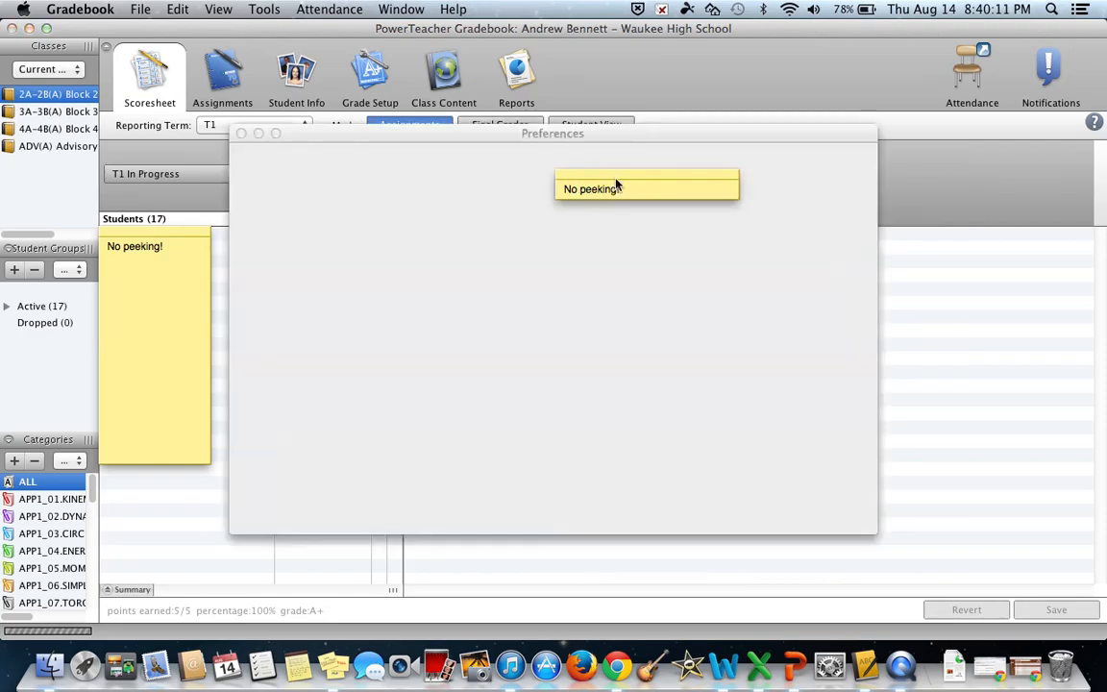
pyautogui.moveTo(626, 182); pyautogui.dragTo(1105, 624)
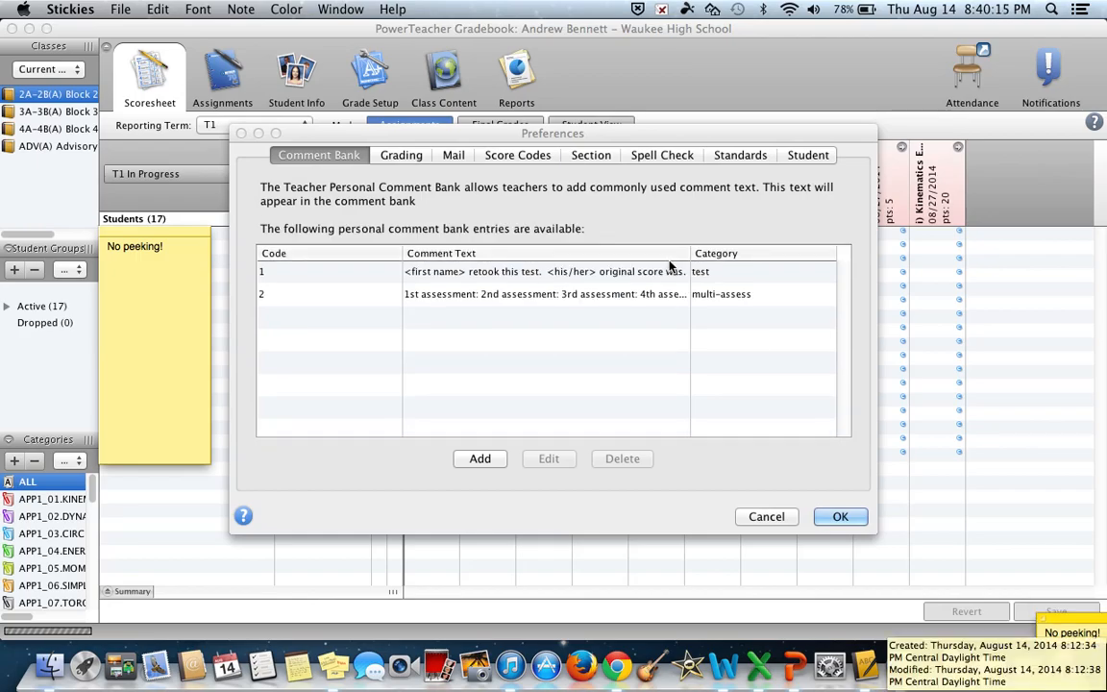
pyautogui.click(601, 137)
pyautogui.moveTo(601, 137); pyautogui.dragTo(682, 86)
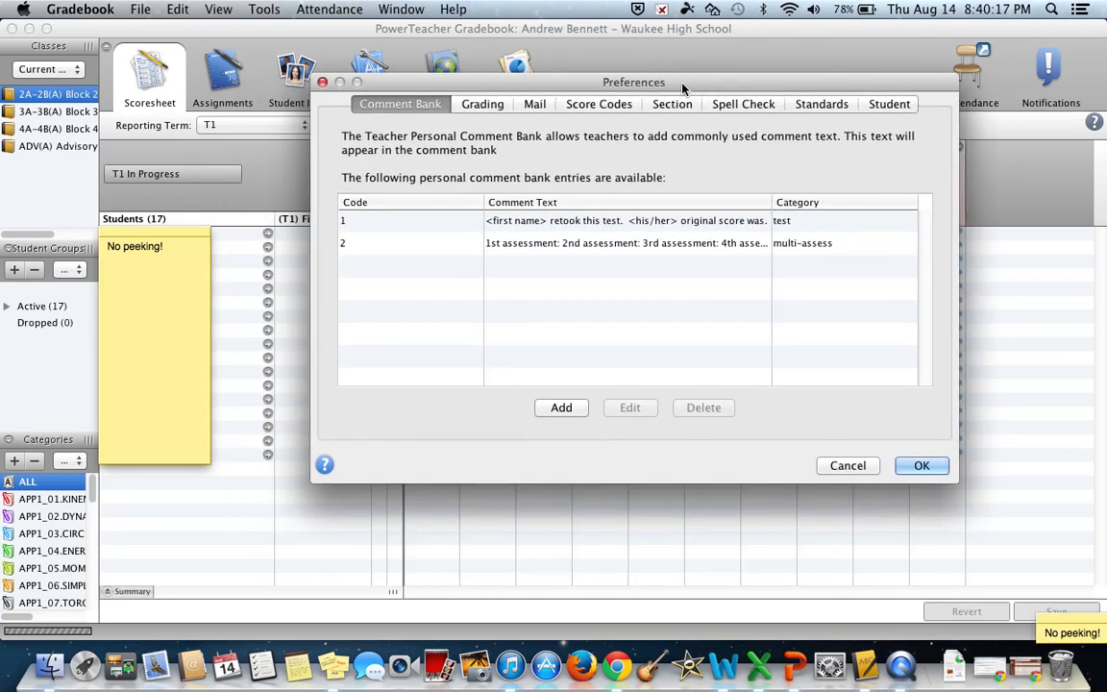
# Step: Examine the multi-assess comment bank entry and its smart text options, then close the entry without changes
pyautogui.click(453, 221)
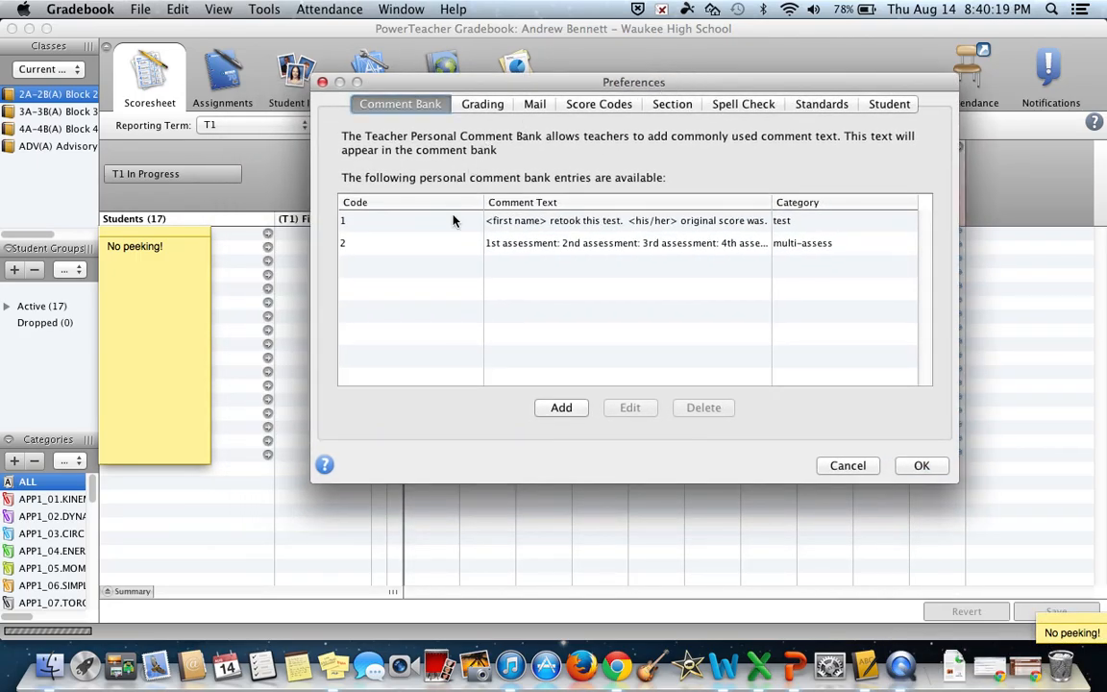
pyautogui.click(516, 245)
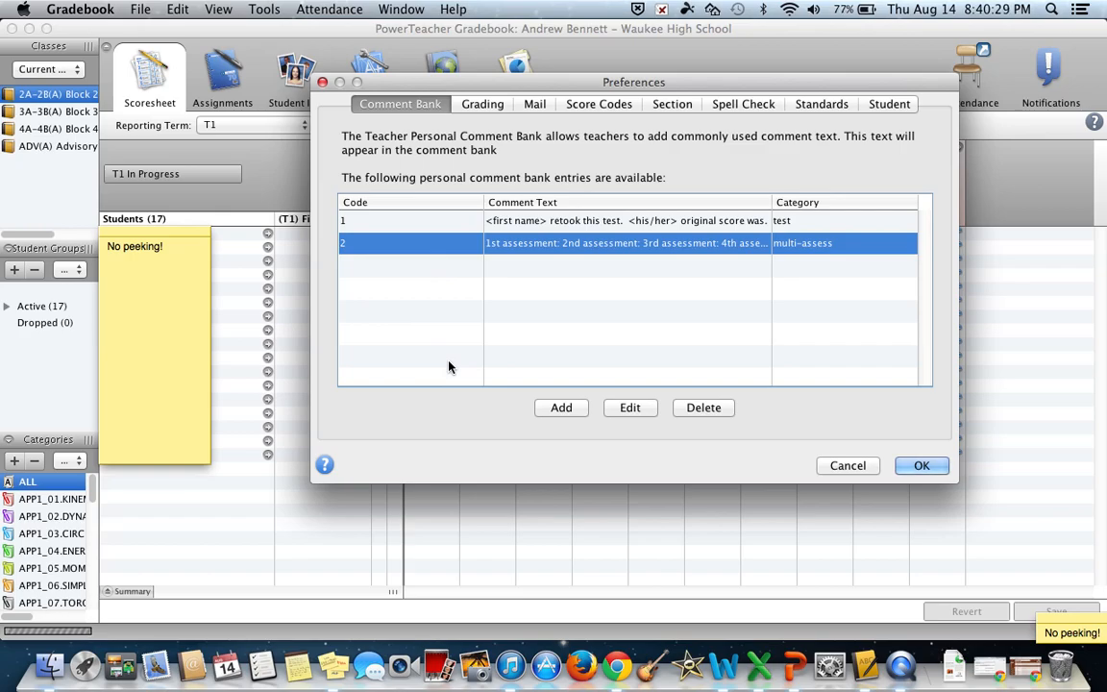
pyautogui.click(627, 411)
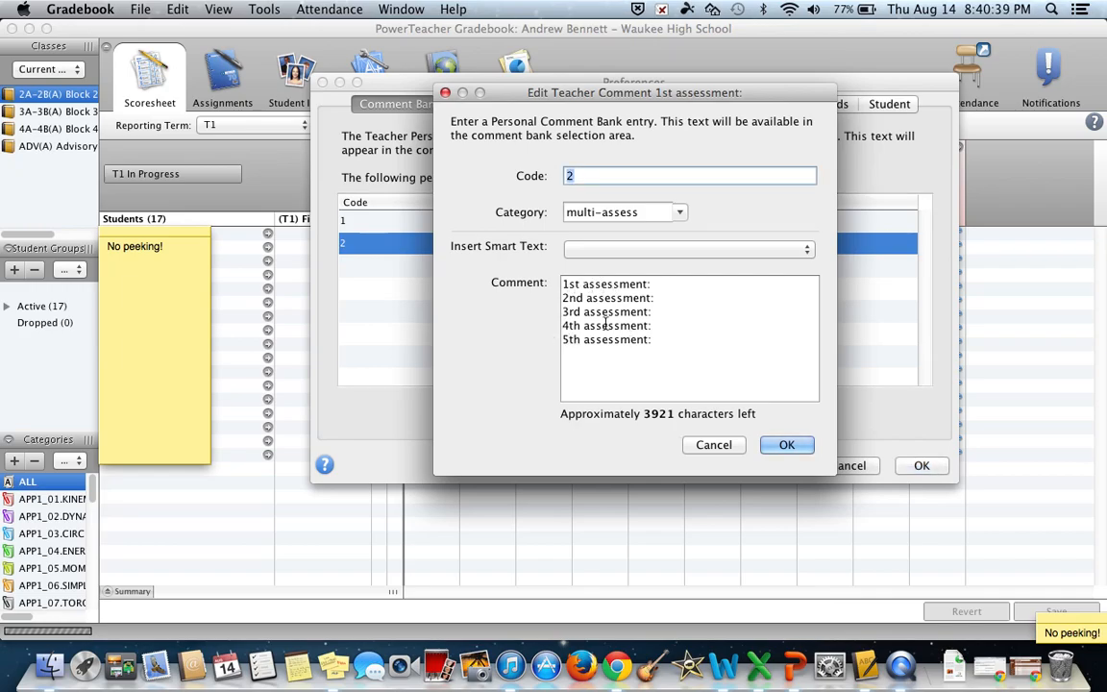
pyautogui.click(679, 250)
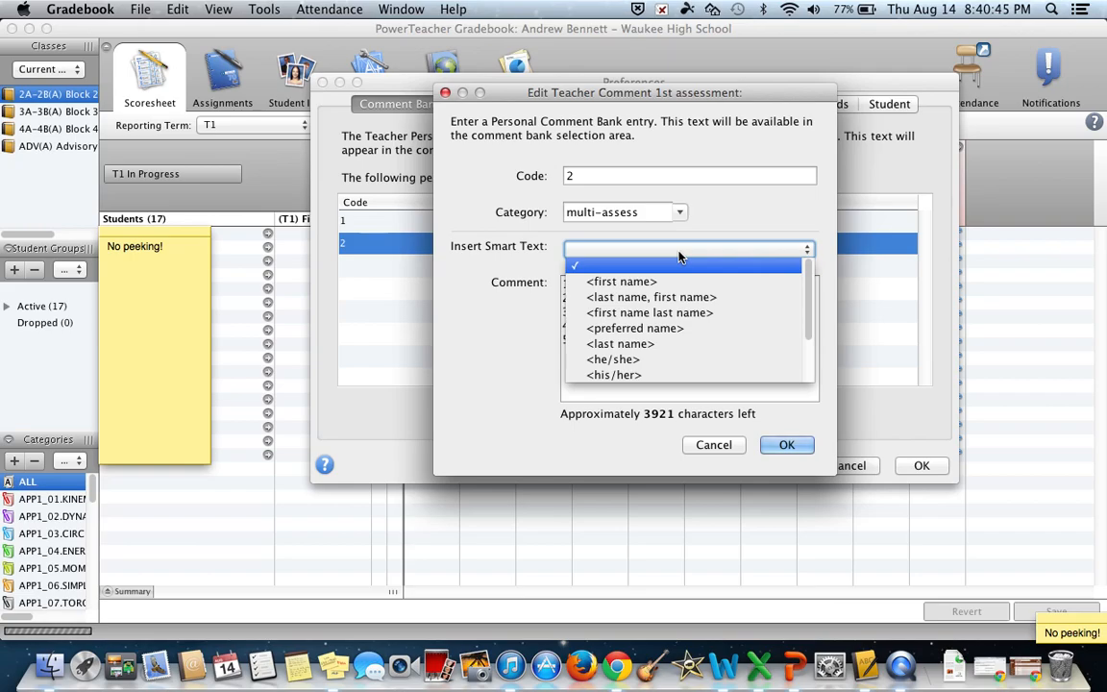
pyautogui.click(514, 344)
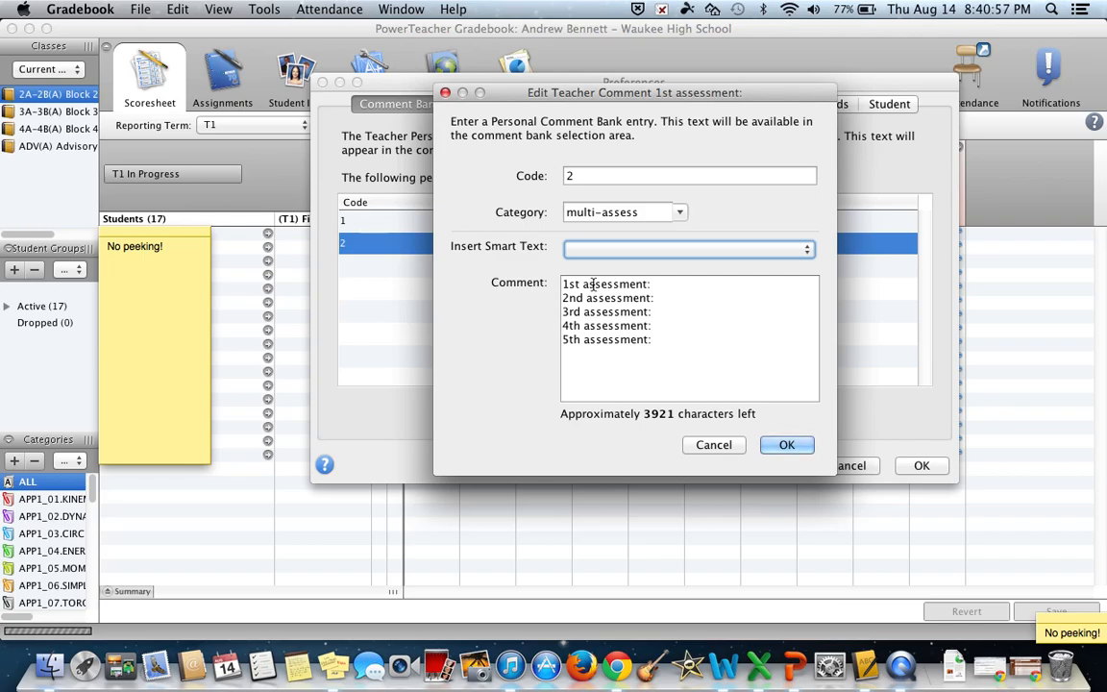
pyautogui.click(786, 445)
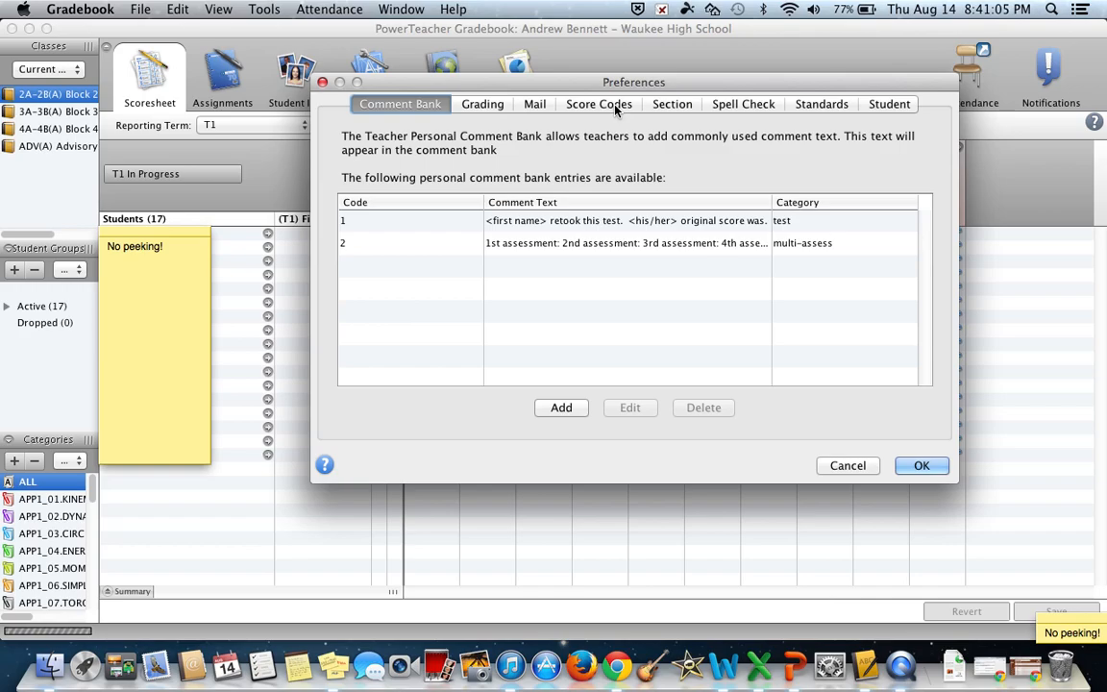
# Step: Examine the Master score code's percent and numeric settings and the Standards preferences, and close the preferences
pyautogui.click(613, 110)
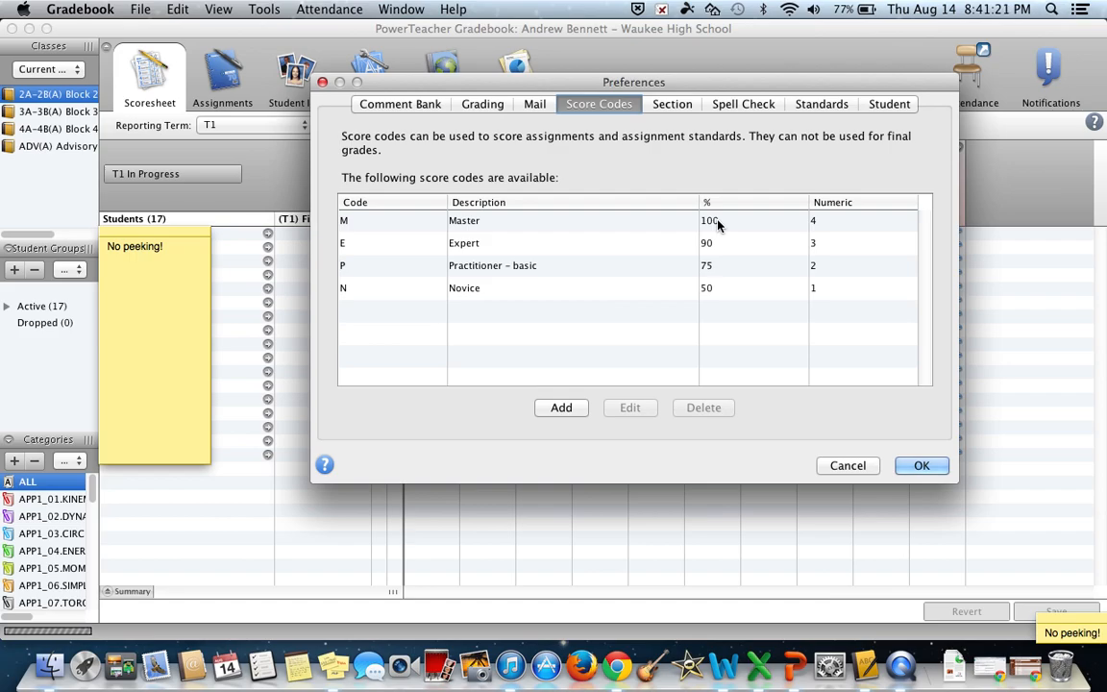
pyautogui.click(492, 224)
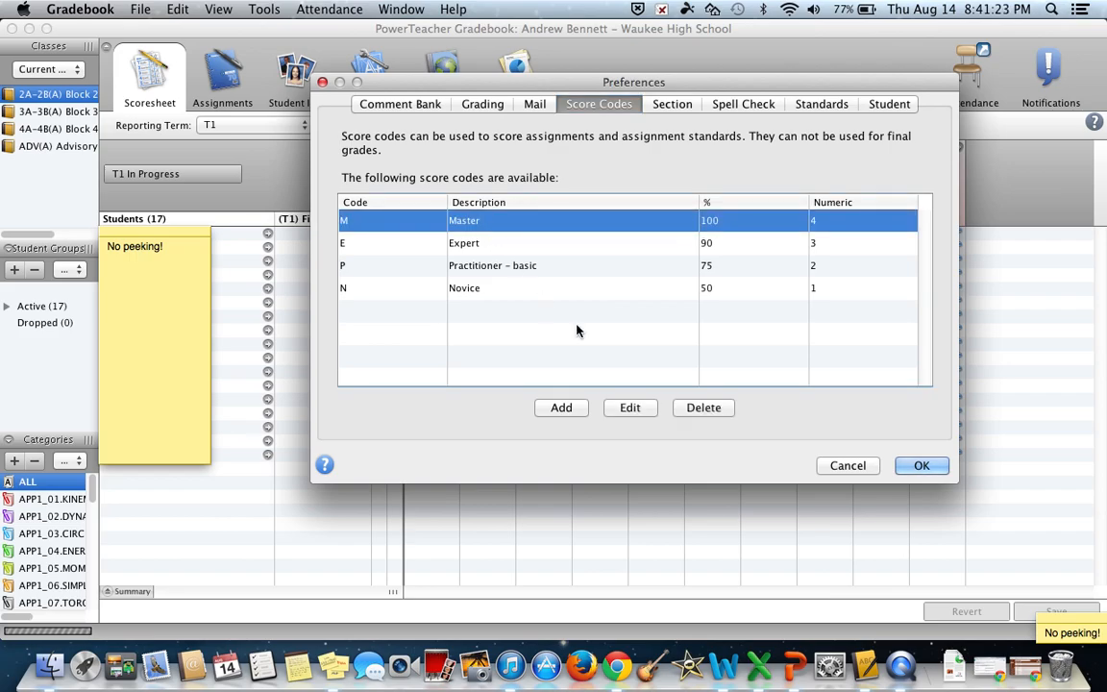
pyautogui.click(630, 409)
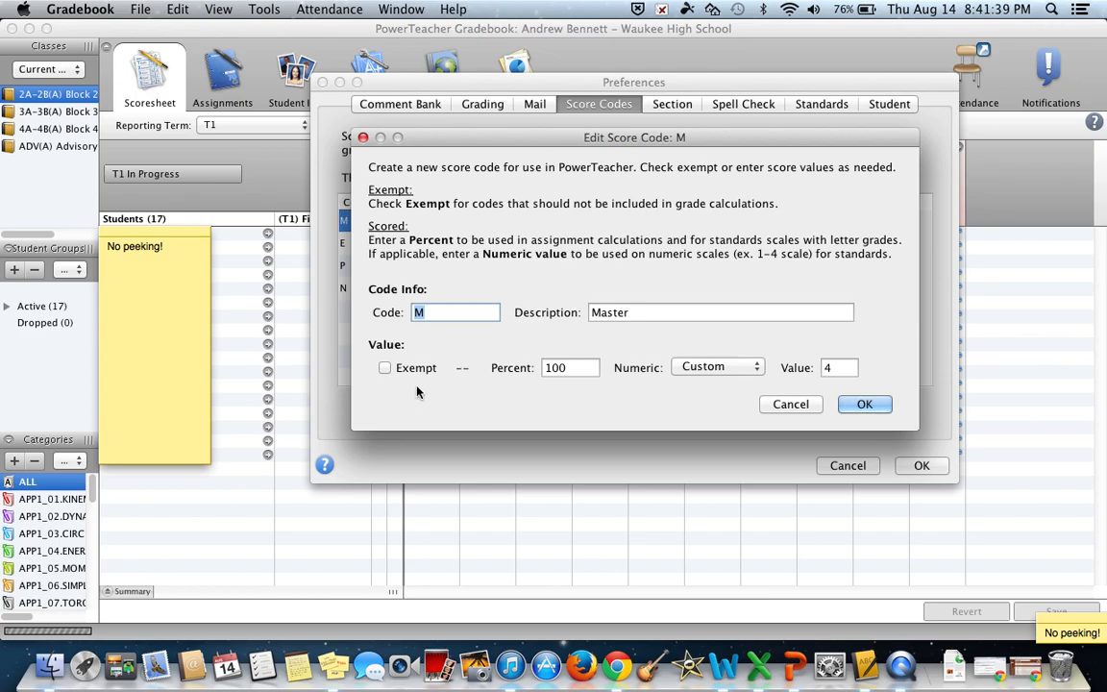
pyautogui.click(576, 370)
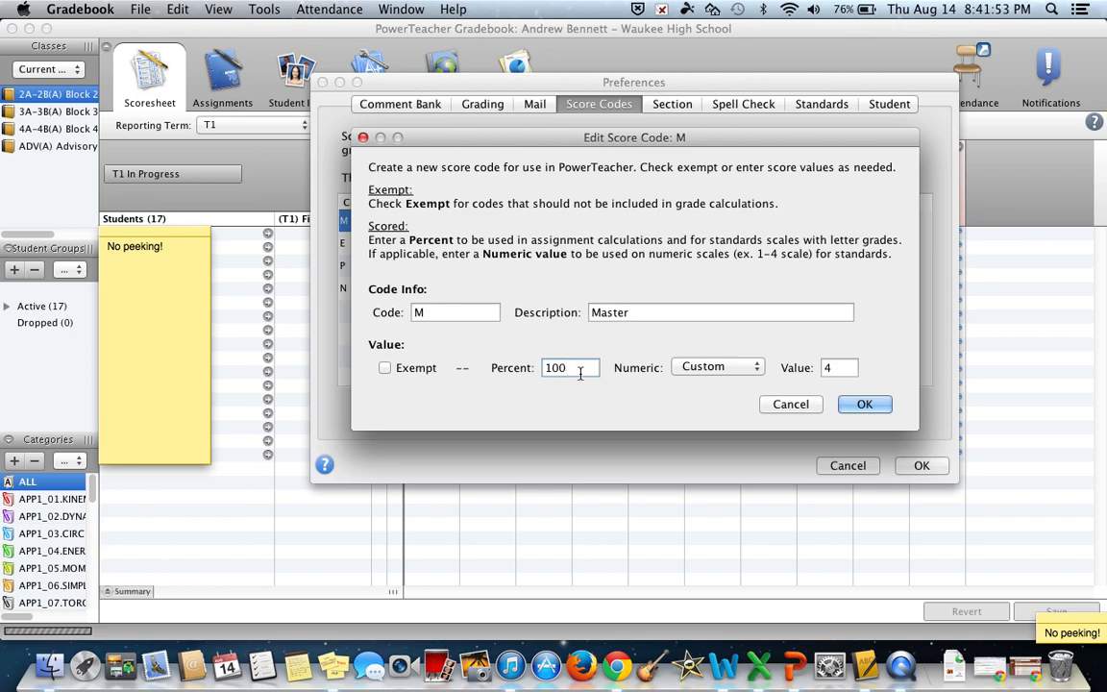
pyautogui.click(866, 405)
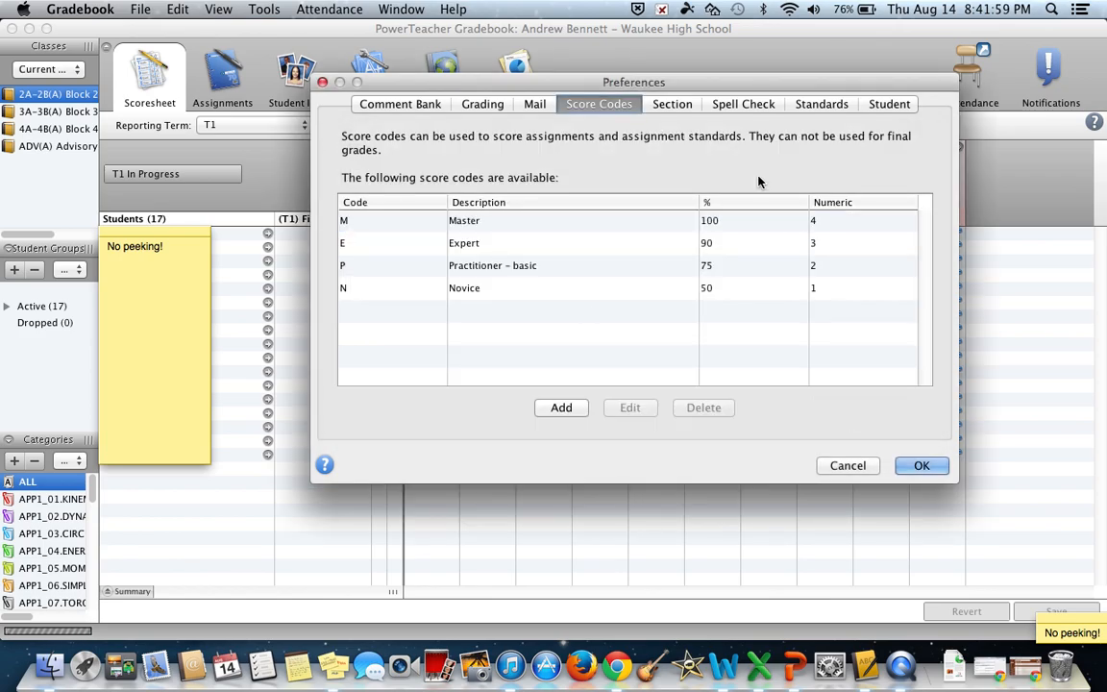
pyautogui.click(821, 104)
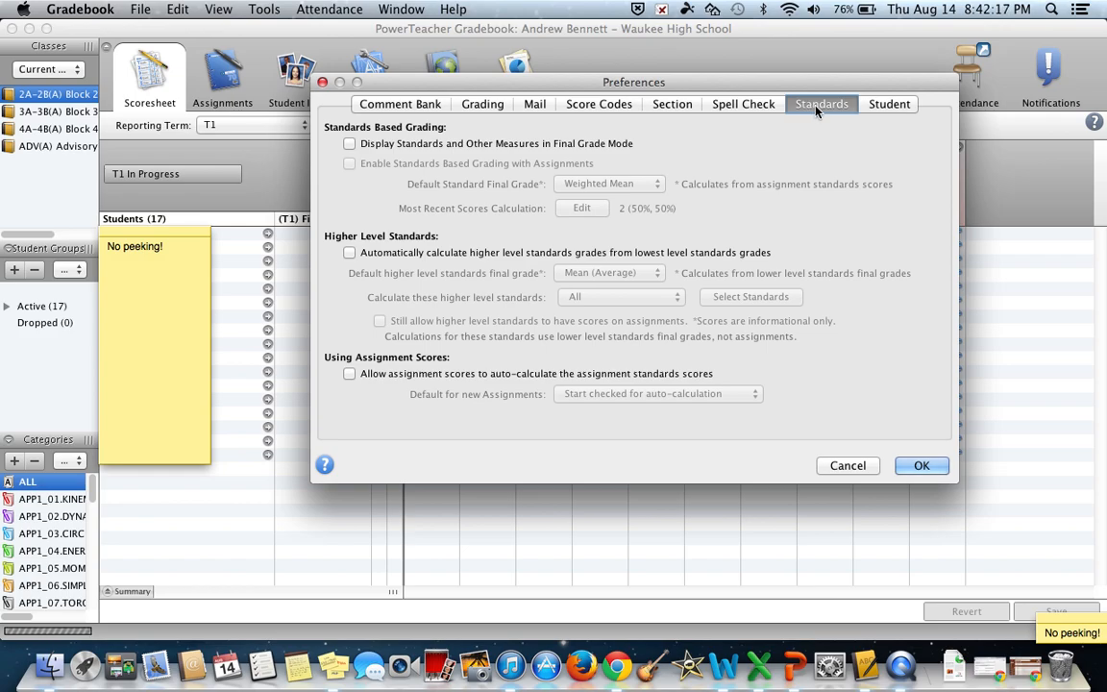
pyautogui.click(920, 467)
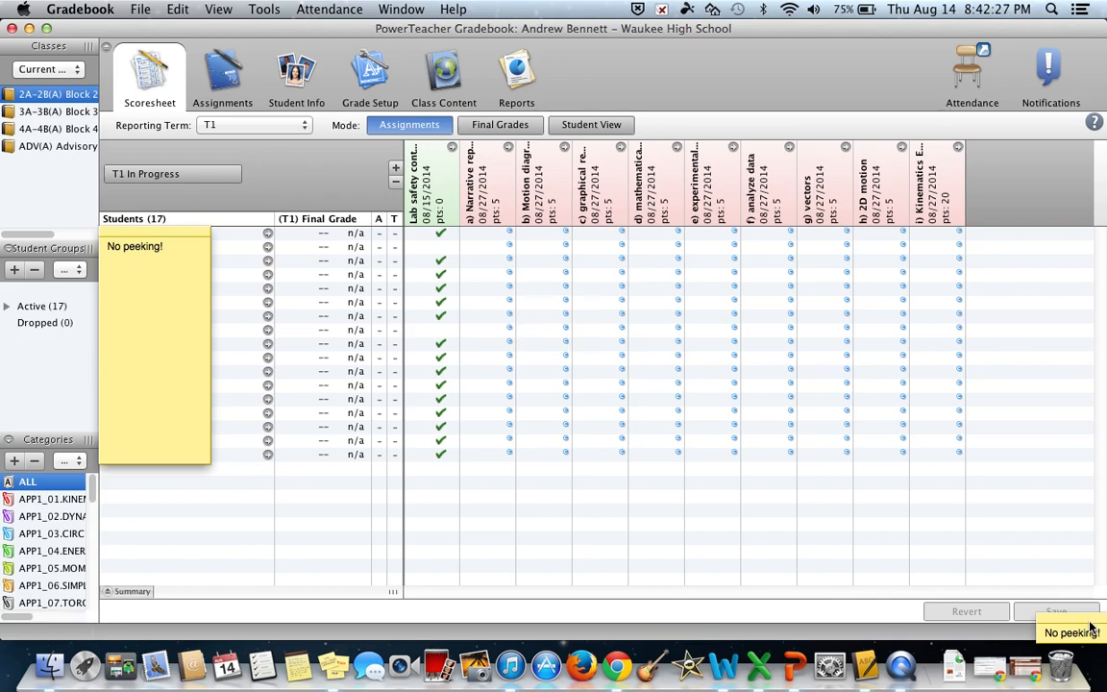
# Step: Place the small "No peeking!" sticky note over the assignment score columns, enlarge it, and return to Gradebook
pyautogui.moveTo(1091, 627); pyautogui.dragTo(475, 260)
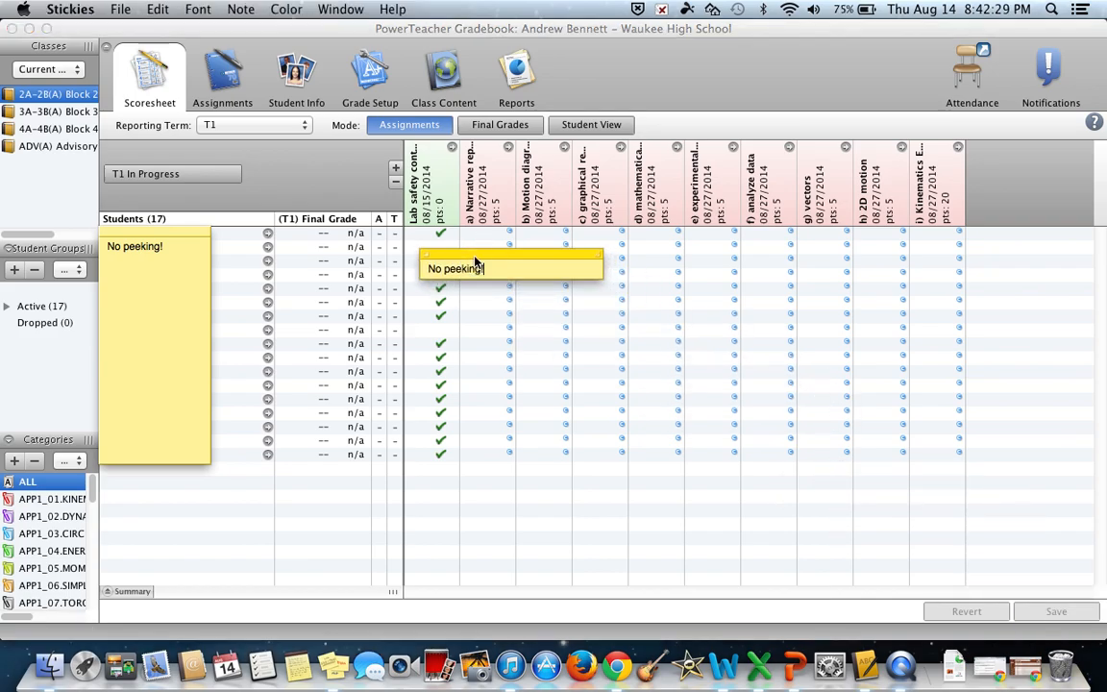
pyautogui.moveTo(602, 278); pyautogui.dragTo(757, 416)
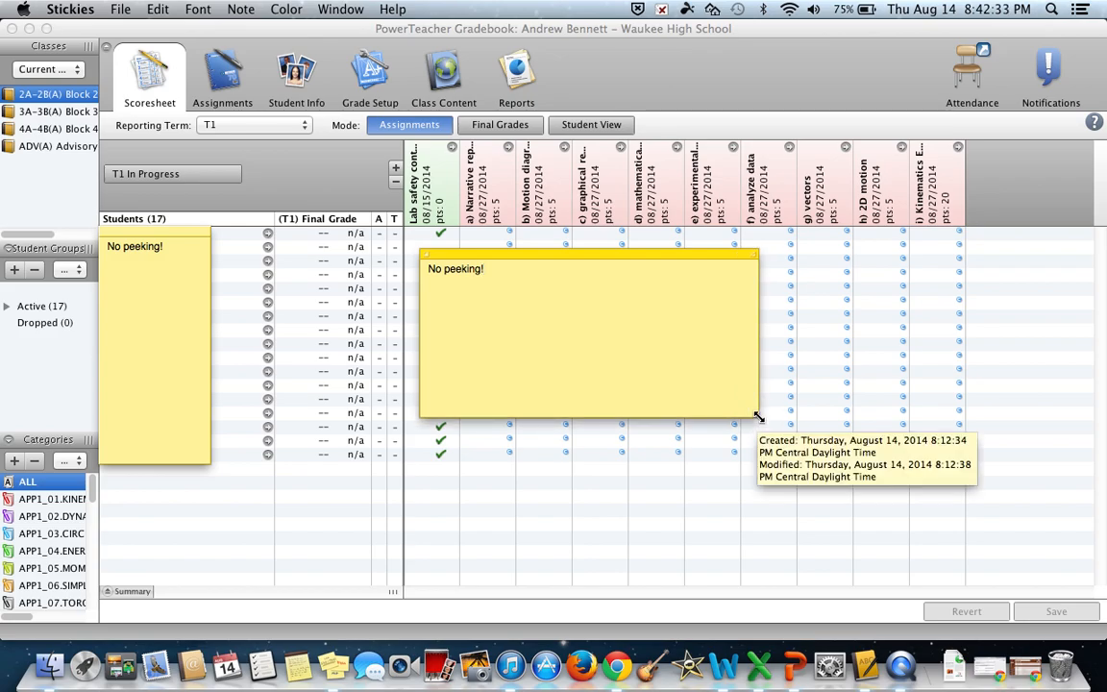
pyautogui.click(500, 246)
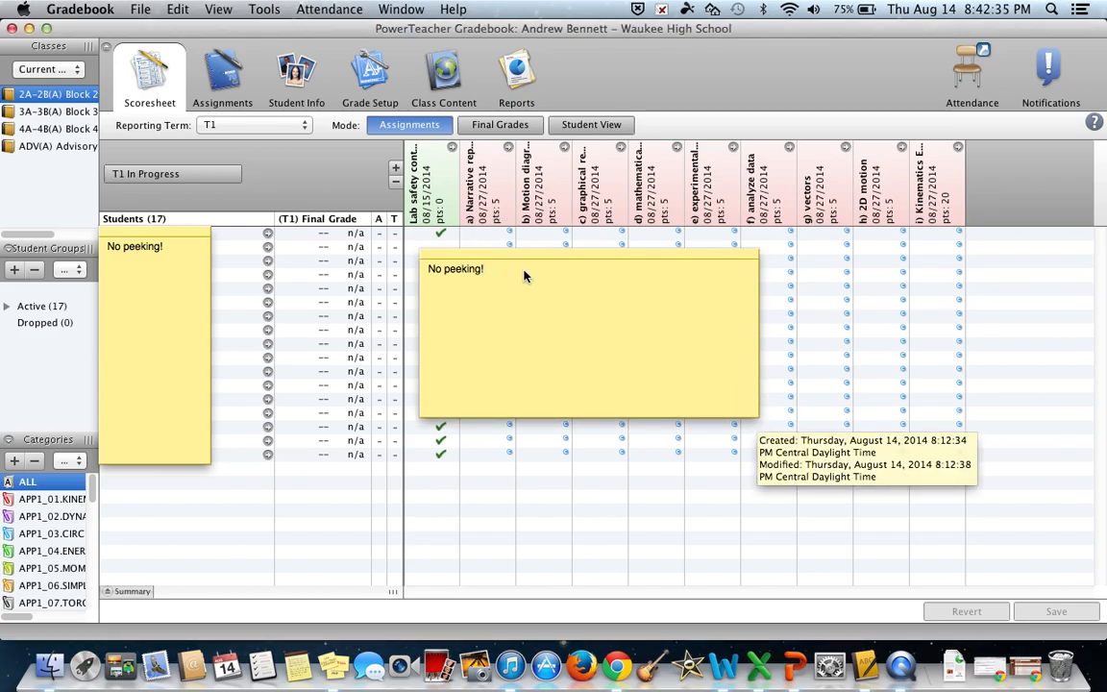
# Step: Inspect the first student's a) Narrative representations score details and comment, shifting the sticky note off the score fields, and close them
pyautogui.click(481, 234)
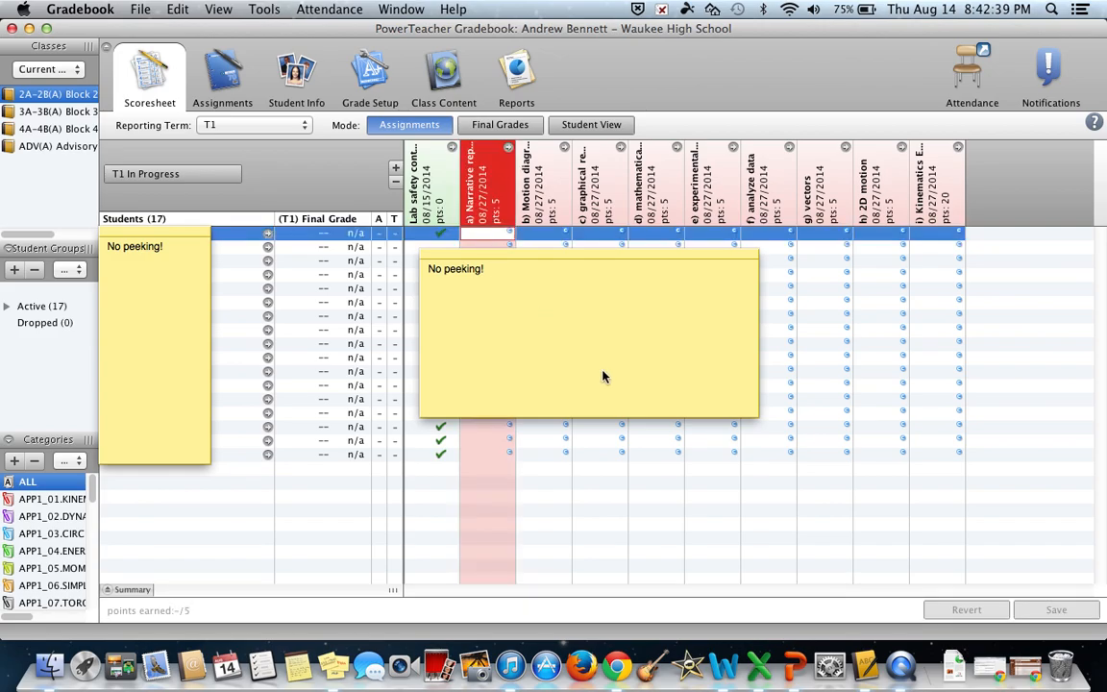
pyautogui.press('super+i')
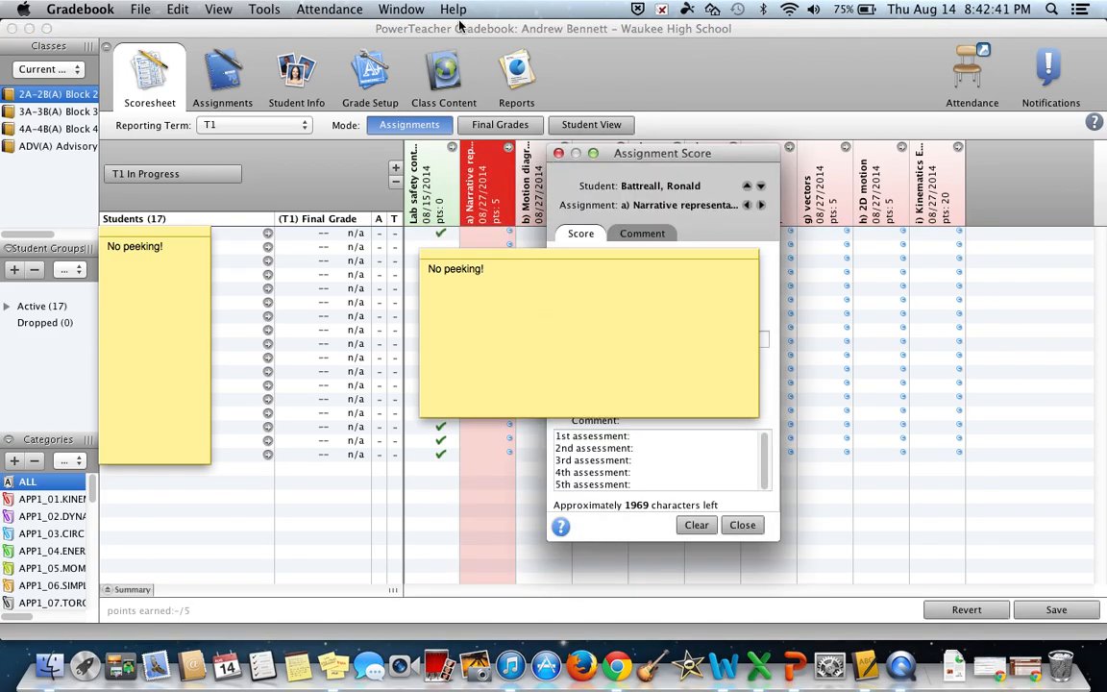
pyautogui.click(456, 12)
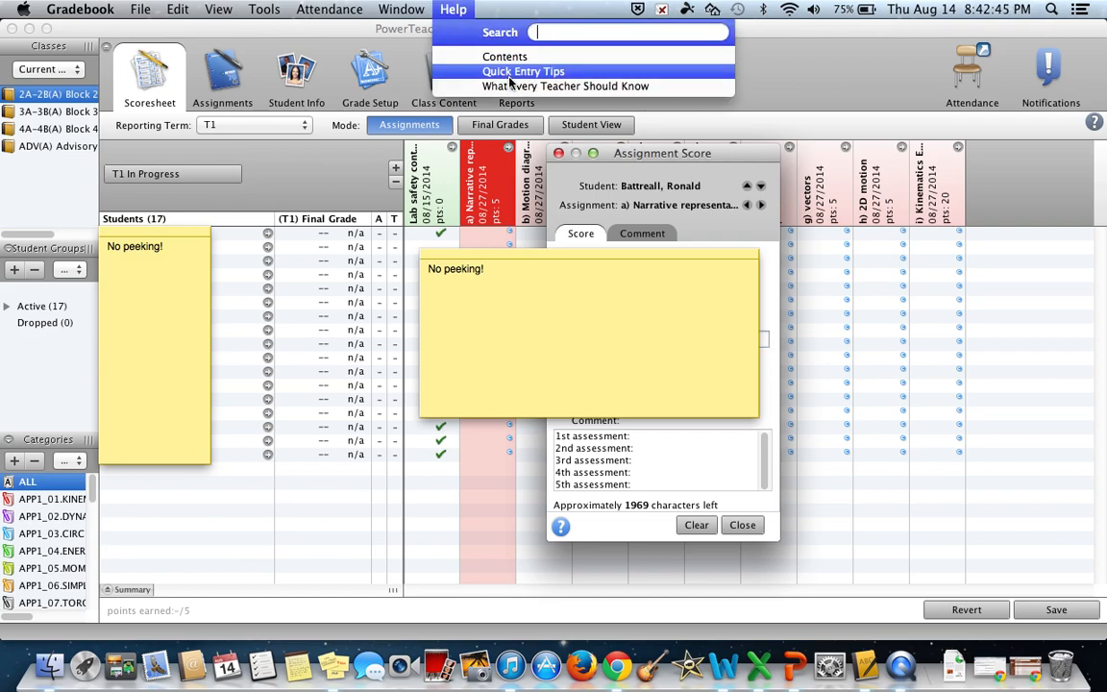
pyautogui.click(543, 279)
pyautogui.moveTo(619, 254); pyautogui.dragTo(681, 141)
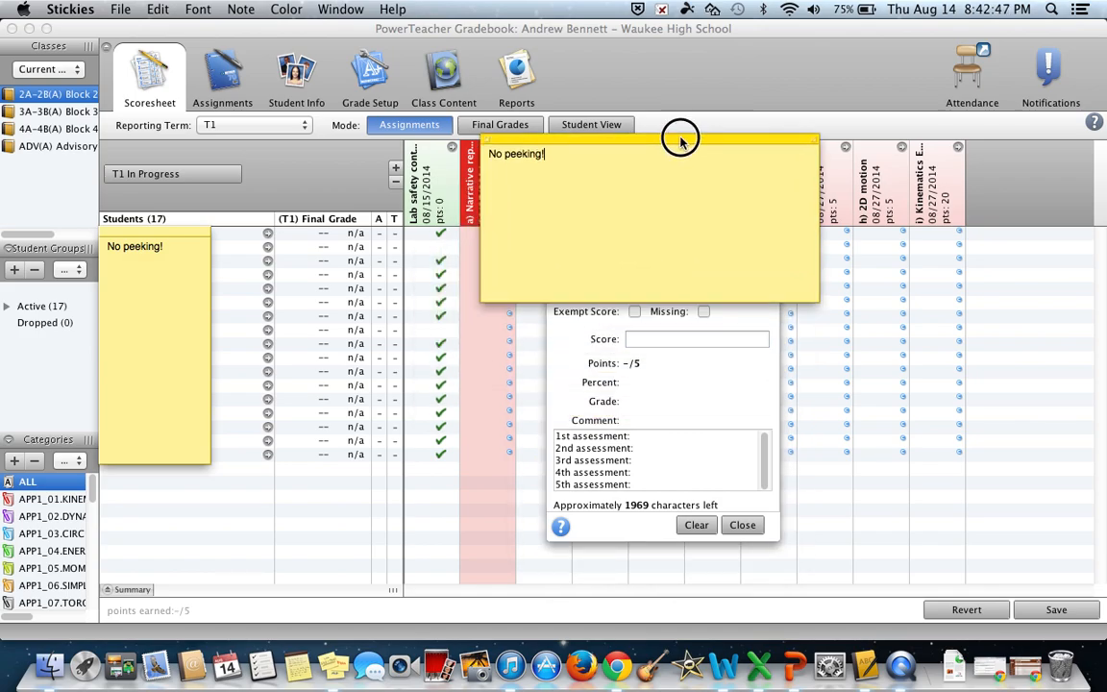
pyautogui.moveTo(774, 144); pyautogui.dragTo(786, 60)
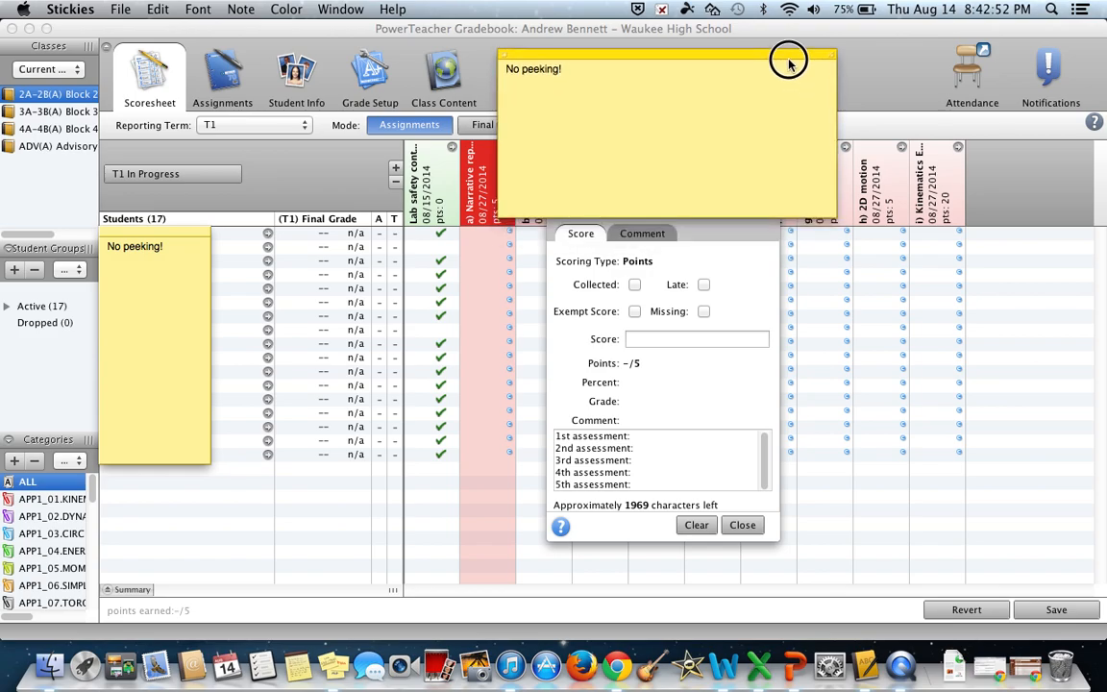
pyautogui.click(748, 396)
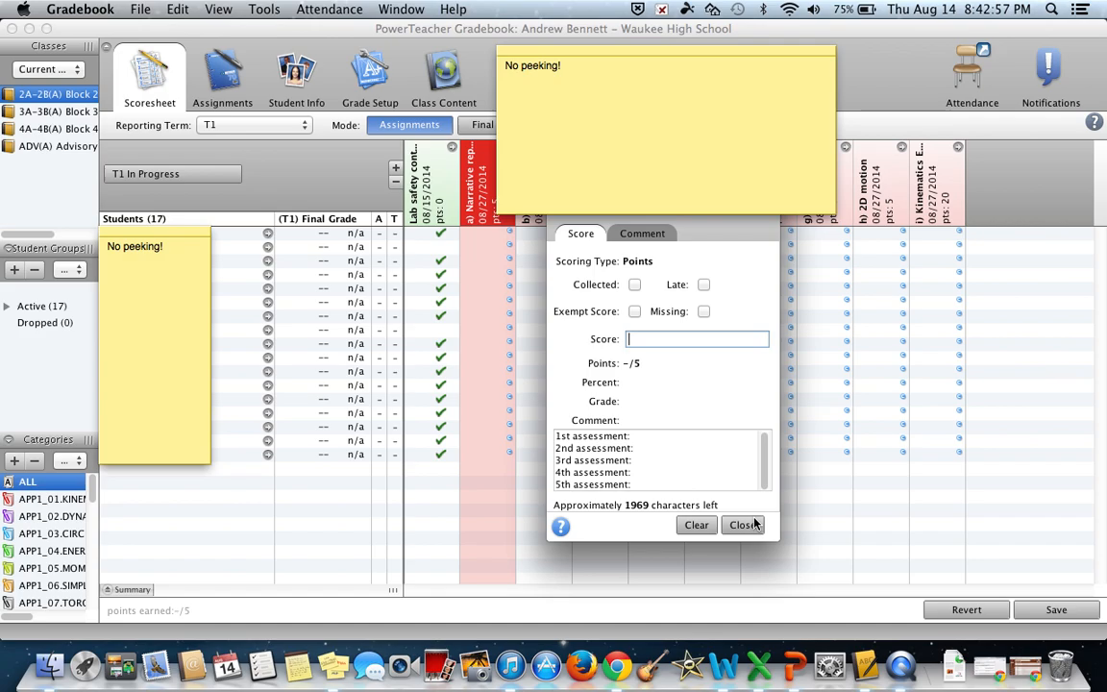
pyautogui.click(745, 525)
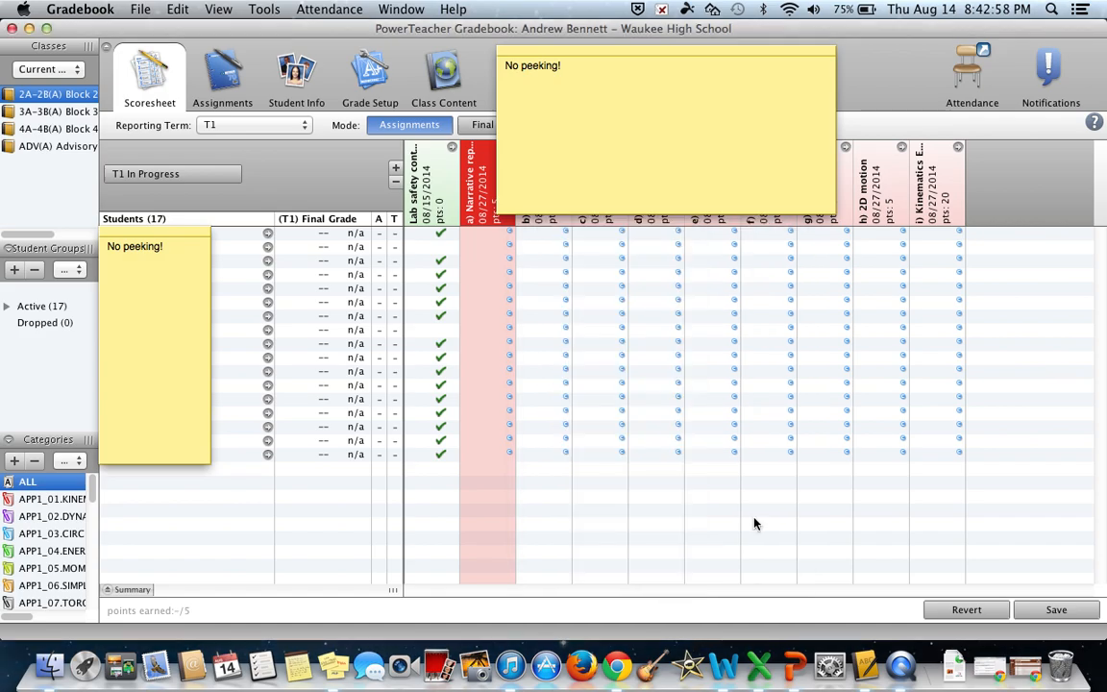
# Step: Start filling scores for a) Narrative representations, enable the comment value, and clear the existing comment text
pyautogui.rightClick(503, 299)
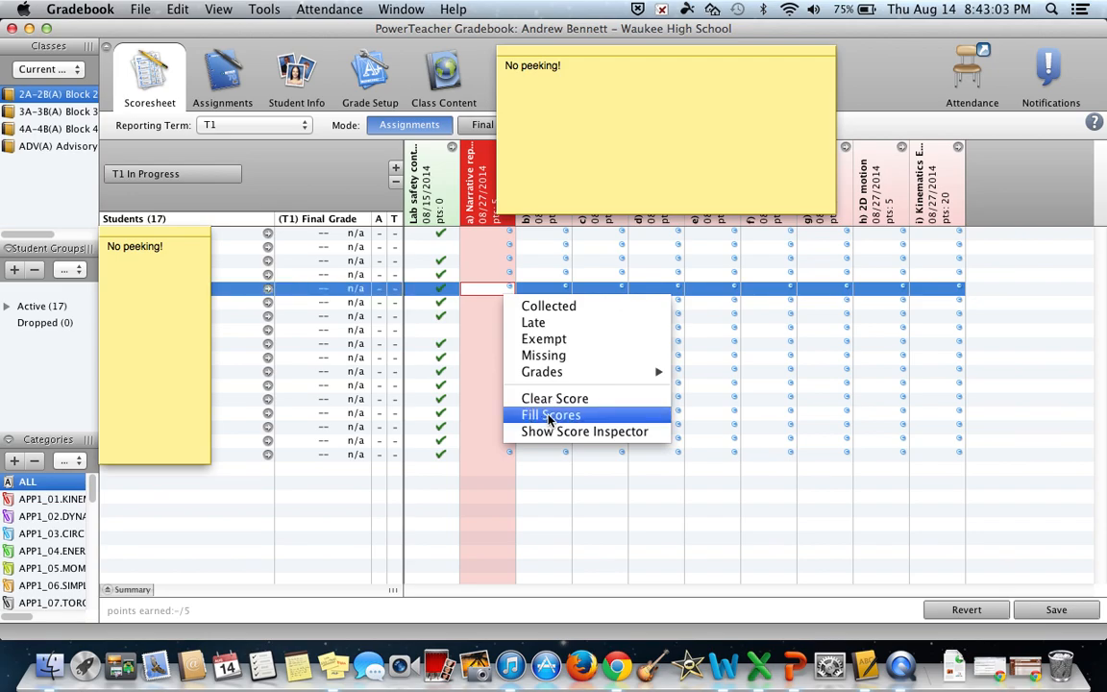
pyautogui.click(550, 415)
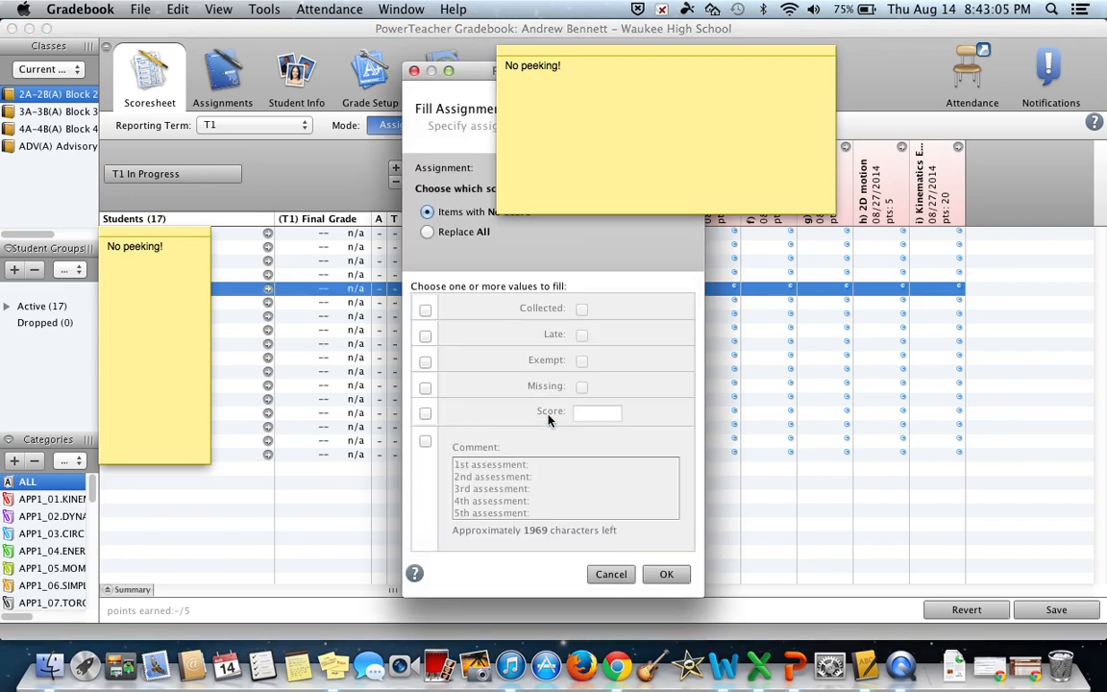
pyautogui.click(426, 441)
pyautogui.click(549, 484)
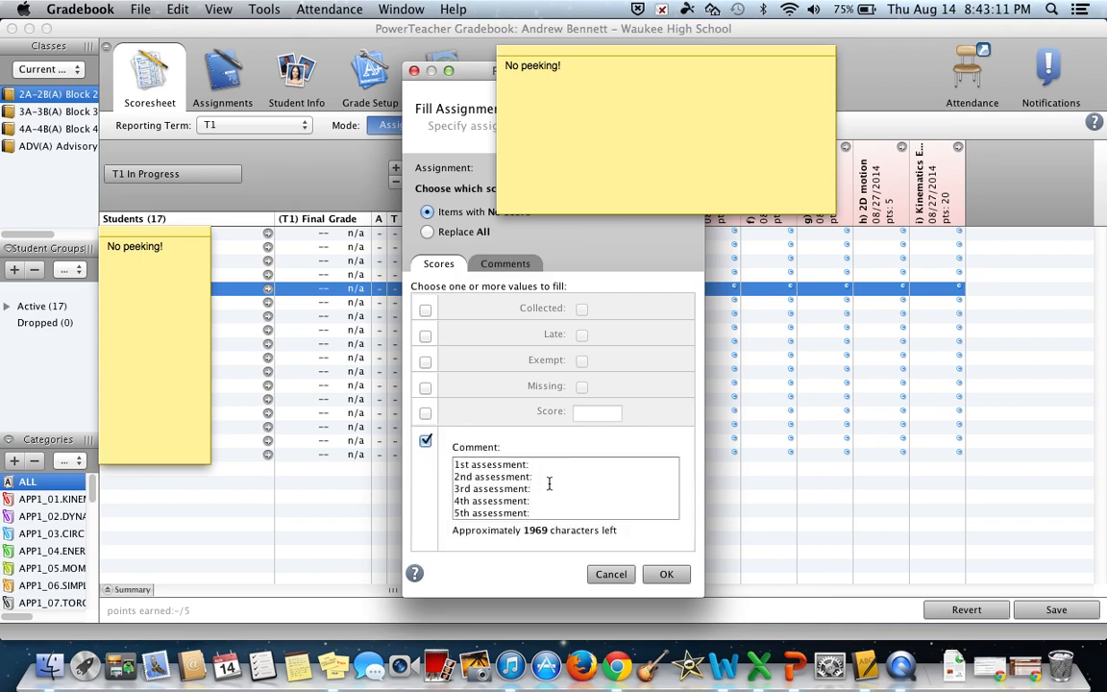
pyautogui.press('super+a')
pyautogui.press('BackSpace')
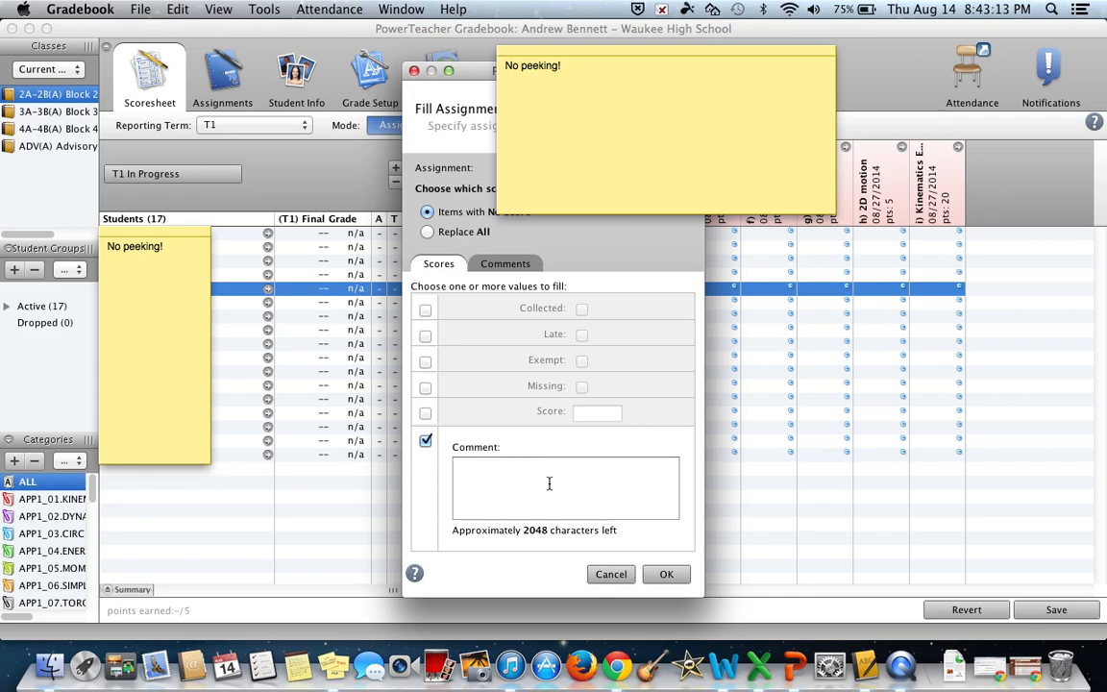
# Step: Insert the multi-assess comment from My Comment Bank and apply the fill to items with no score
pyautogui.click(426, 440)
pyautogui.click(427, 441)
pyautogui.click(522, 265)
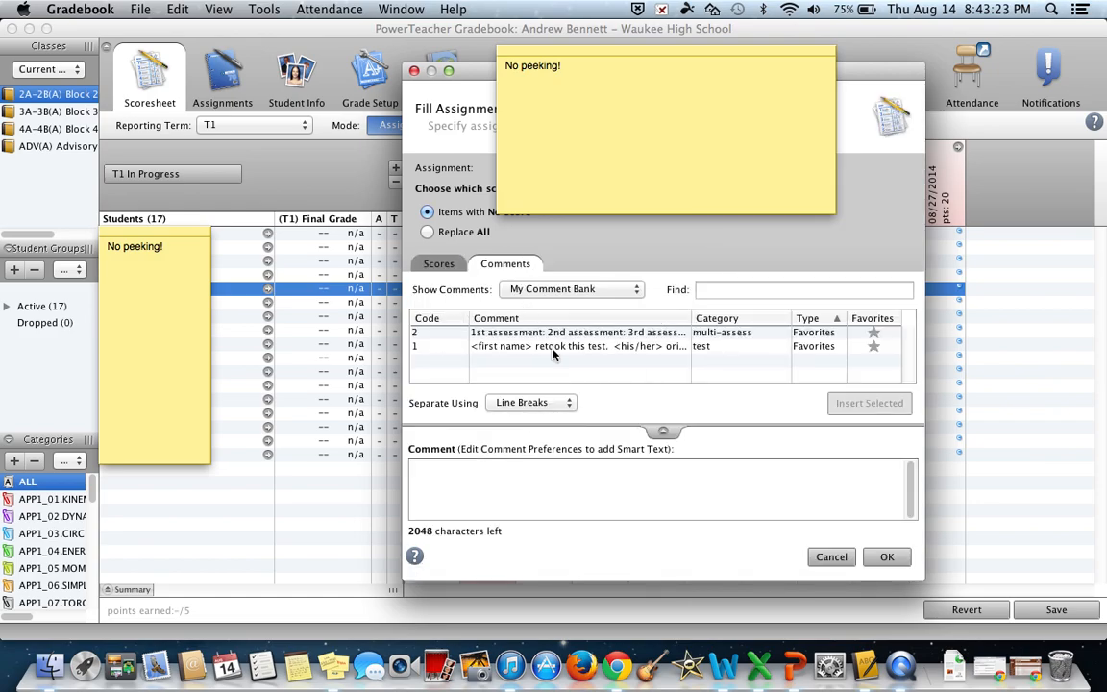
pyautogui.doubleClick(549, 331)
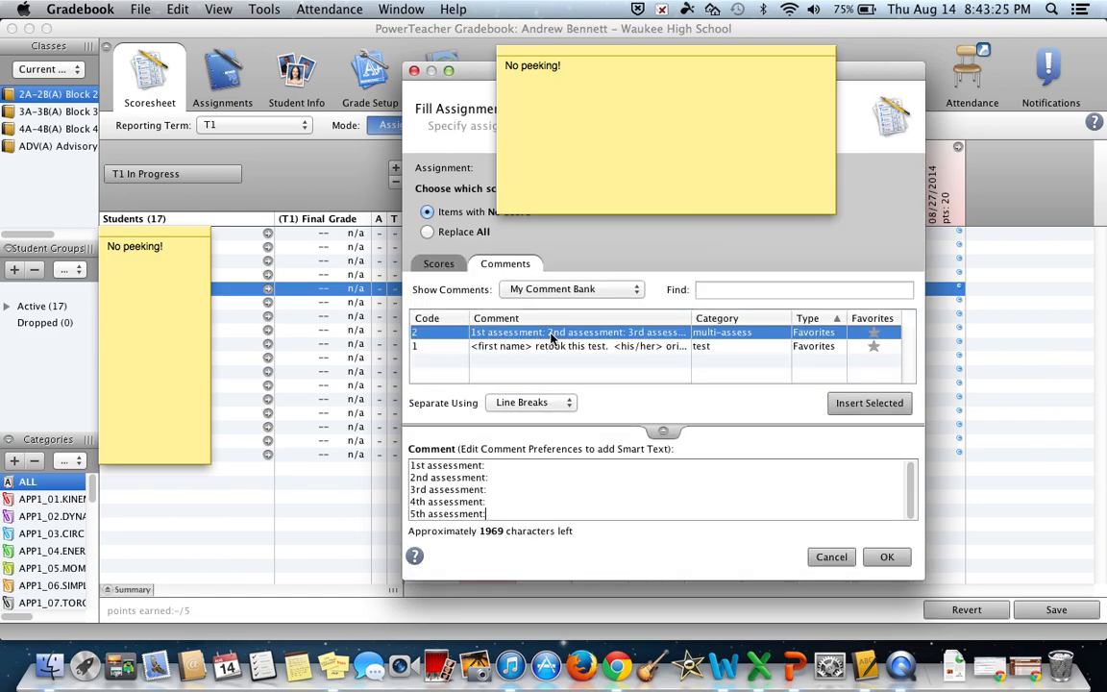
pyautogui.click(876, 560)
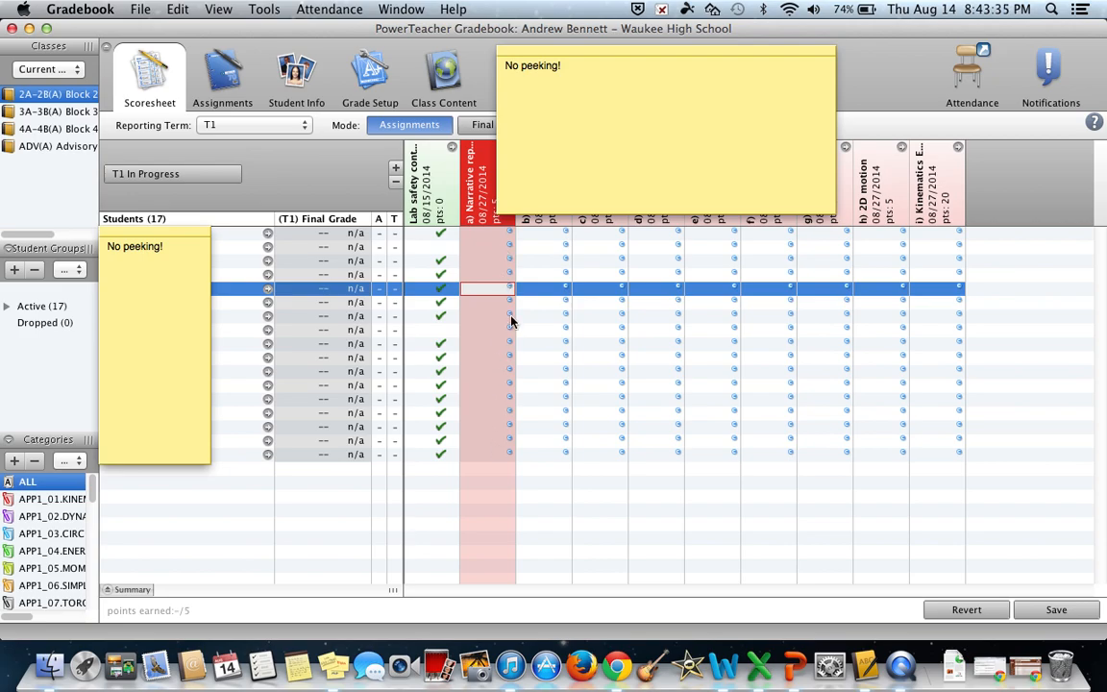
pyautogui.rightClick(506, 269)
pyautogui.click(447, 280)
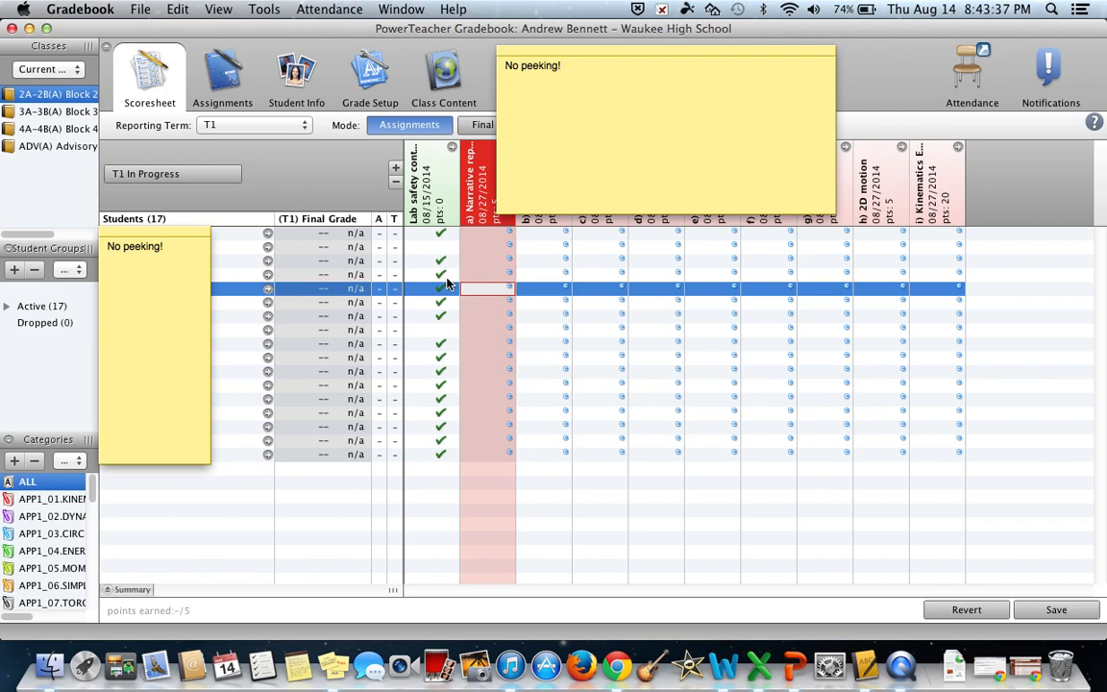